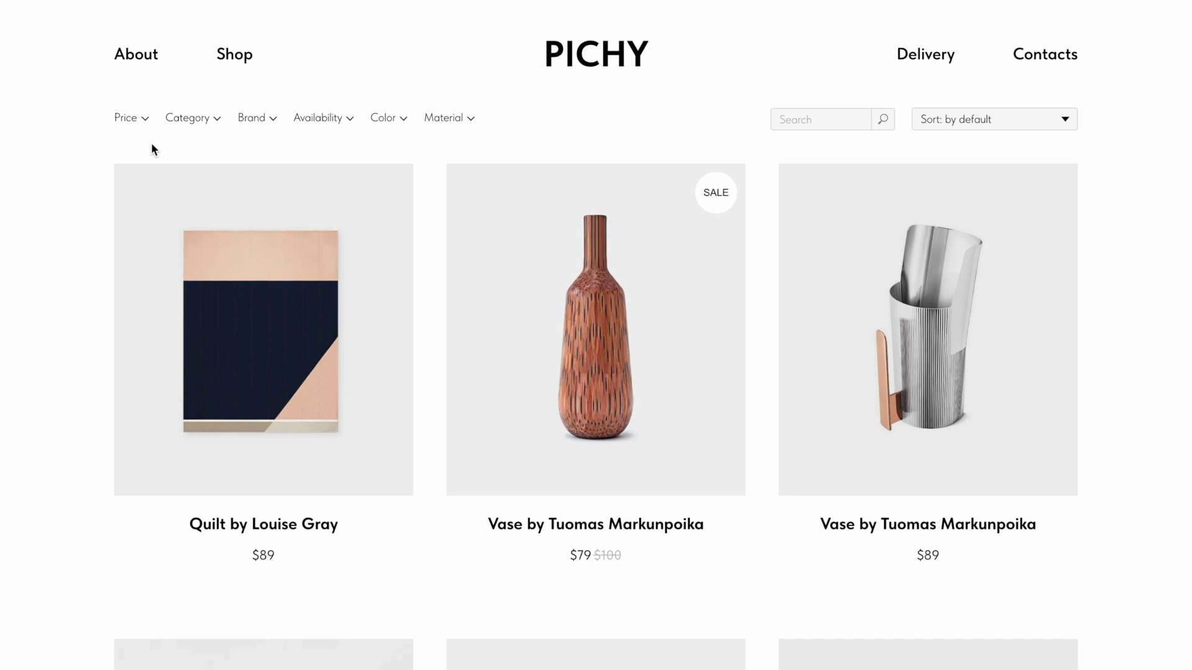
Filter the live store to Tuomas Markunpoika products priced under 100.
click(146, 125)
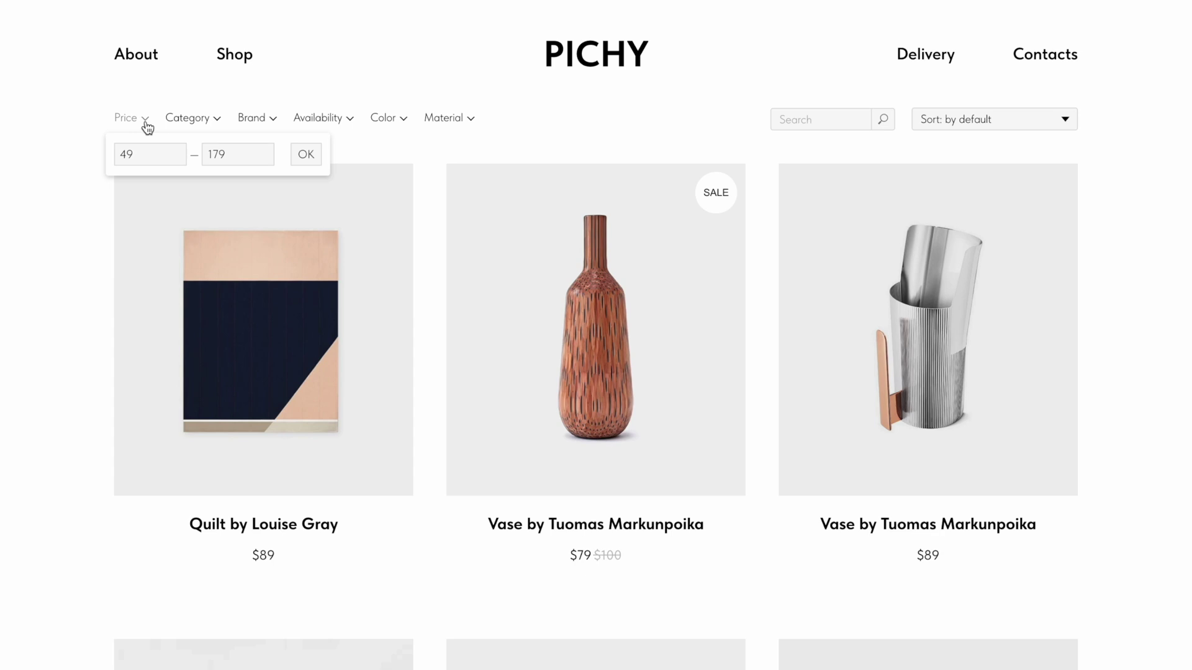
text(100)
click(302, 154)
click(273, 121)
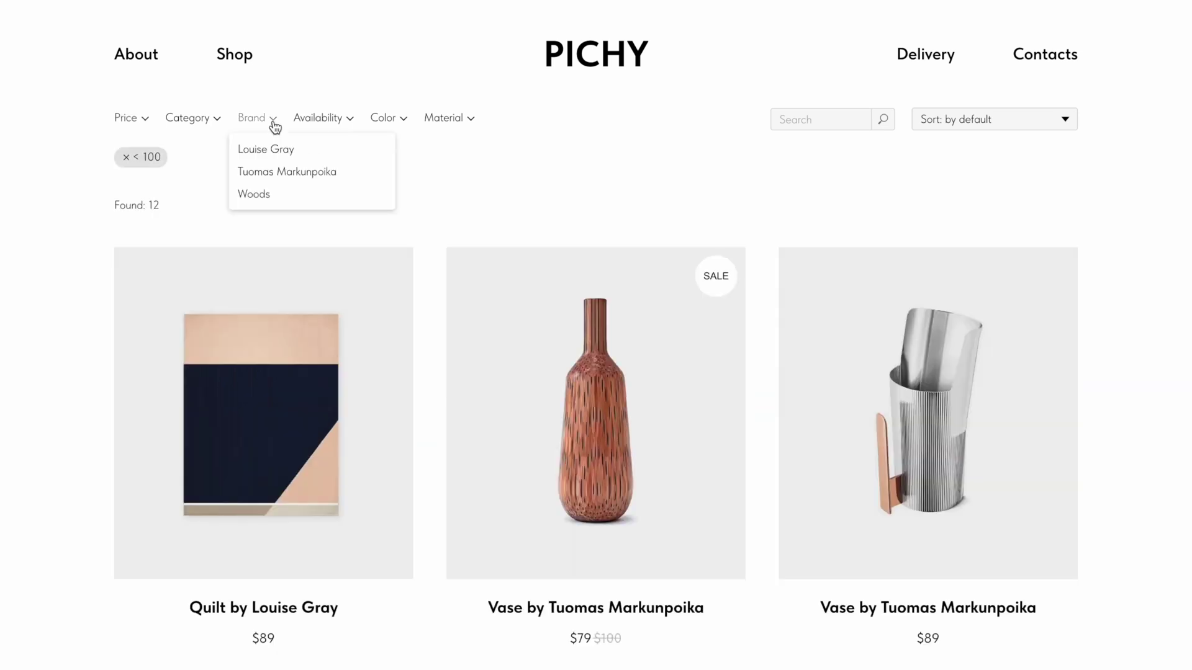
click(275, 180)
Add Gray and Blue to the store's colour filter.
click(405, 123)
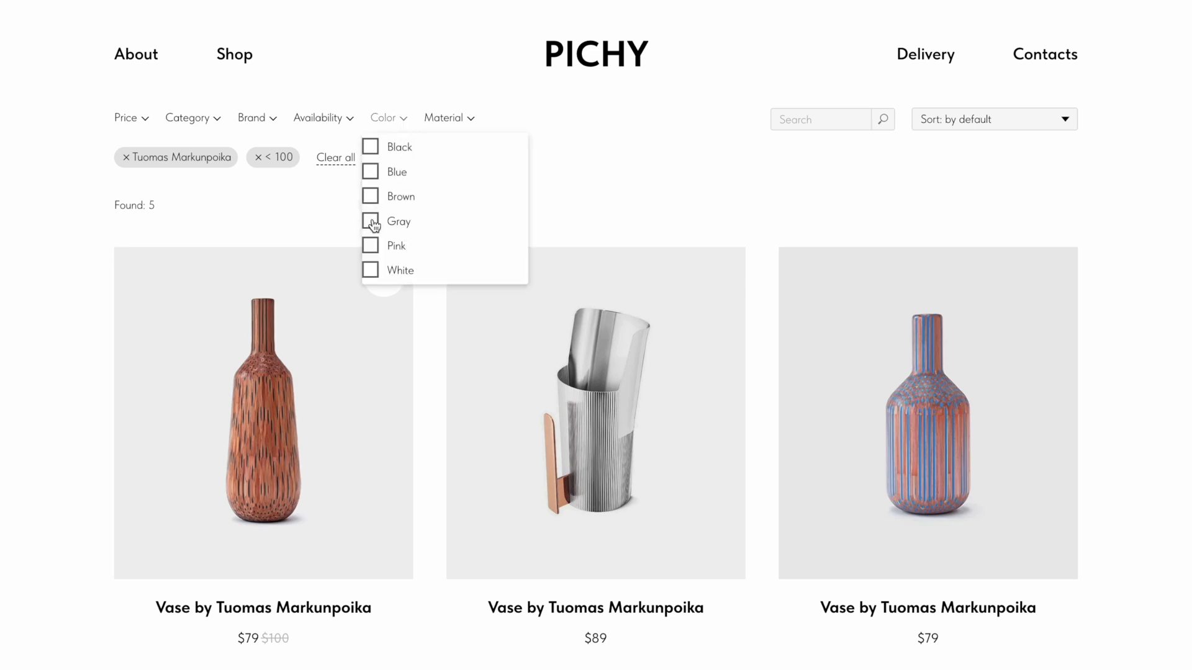
click(371, 222)
click(388, 119)
click(371, 172)
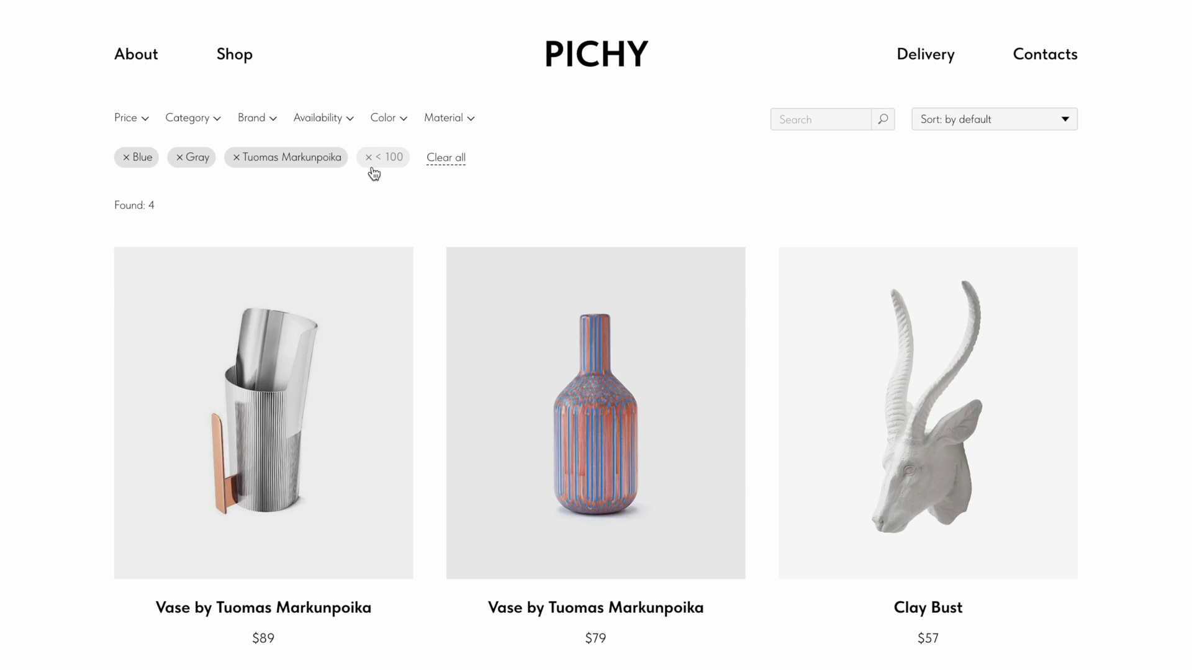
Reset all filters, try a 'chair' search, then clear it and keep the default sort order.
click(446, 159)
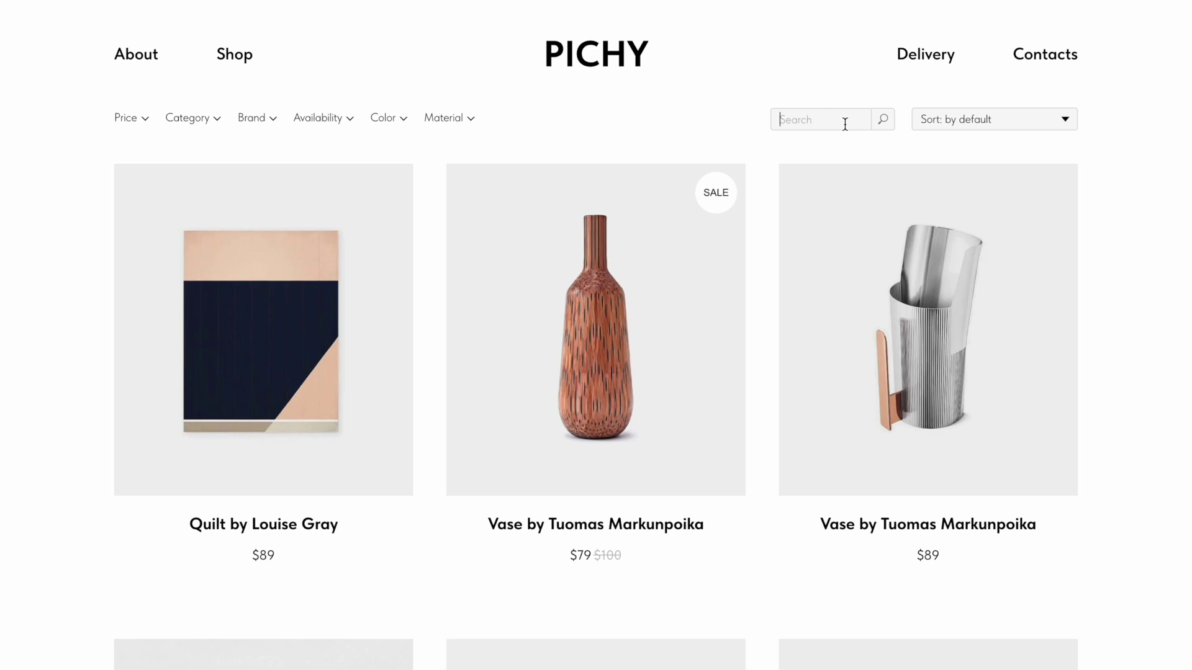
text(chair)
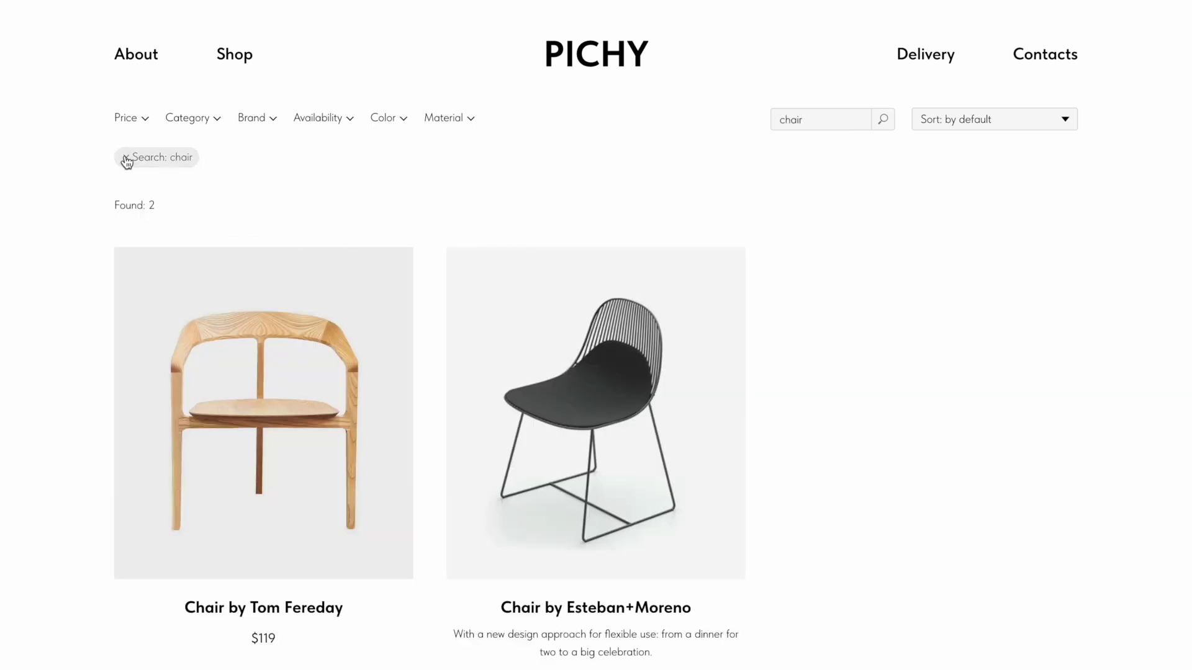
click(126, 158)
click(1063, 119)
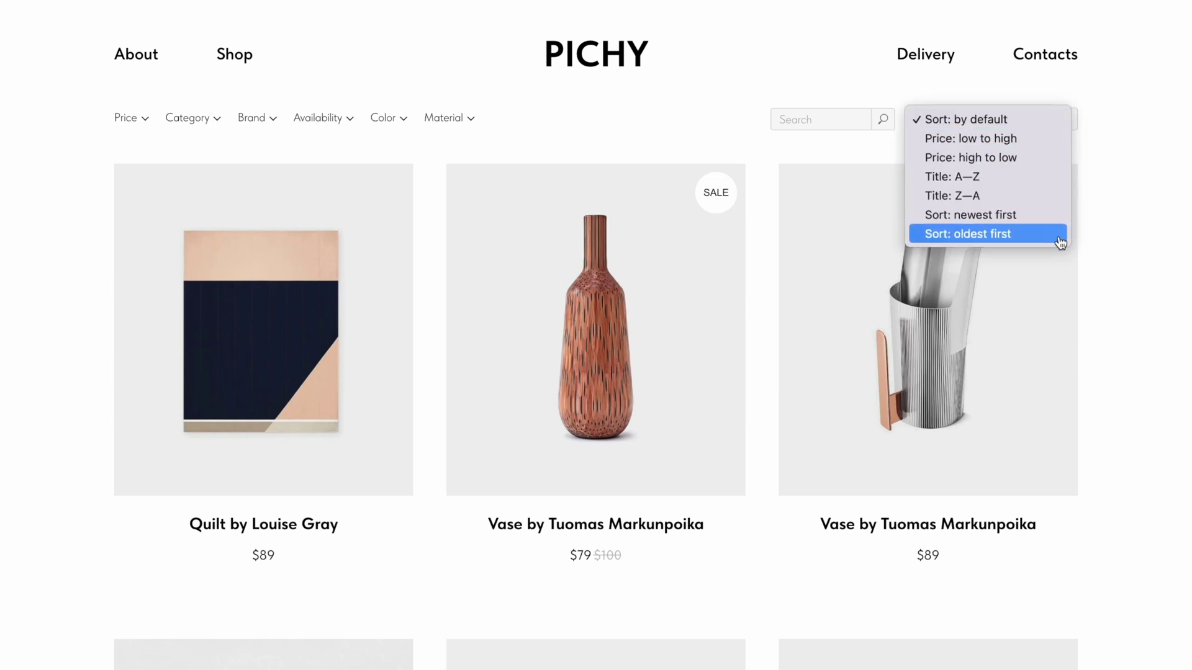
click(1110, 173)
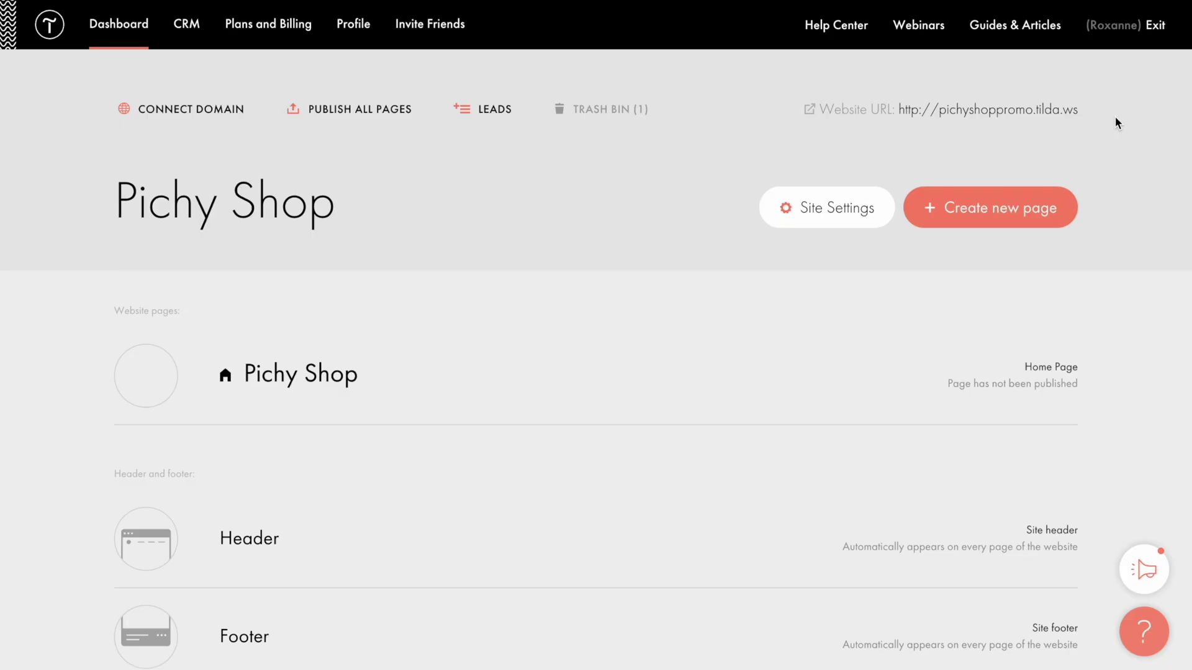
Activate the Product Catalog from the product block's content, then reopen the home page editor.
click(345, 374)
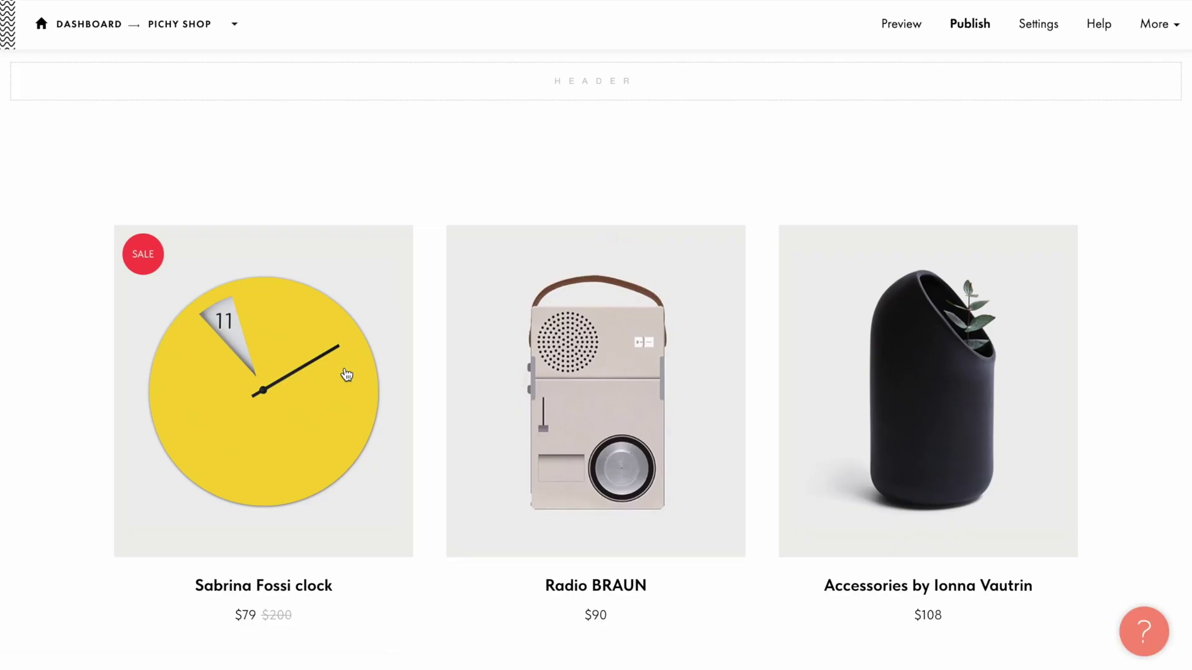
mouse_move(299, 351)
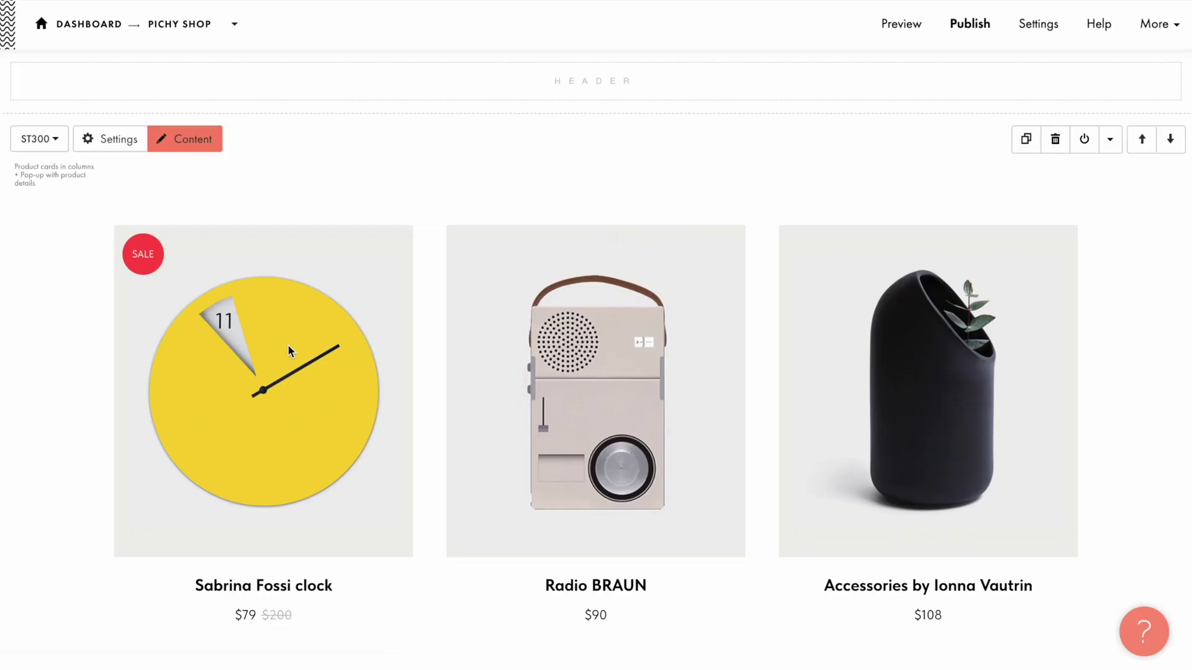
click(192, 138)
scroll(197, 148, down, 10)
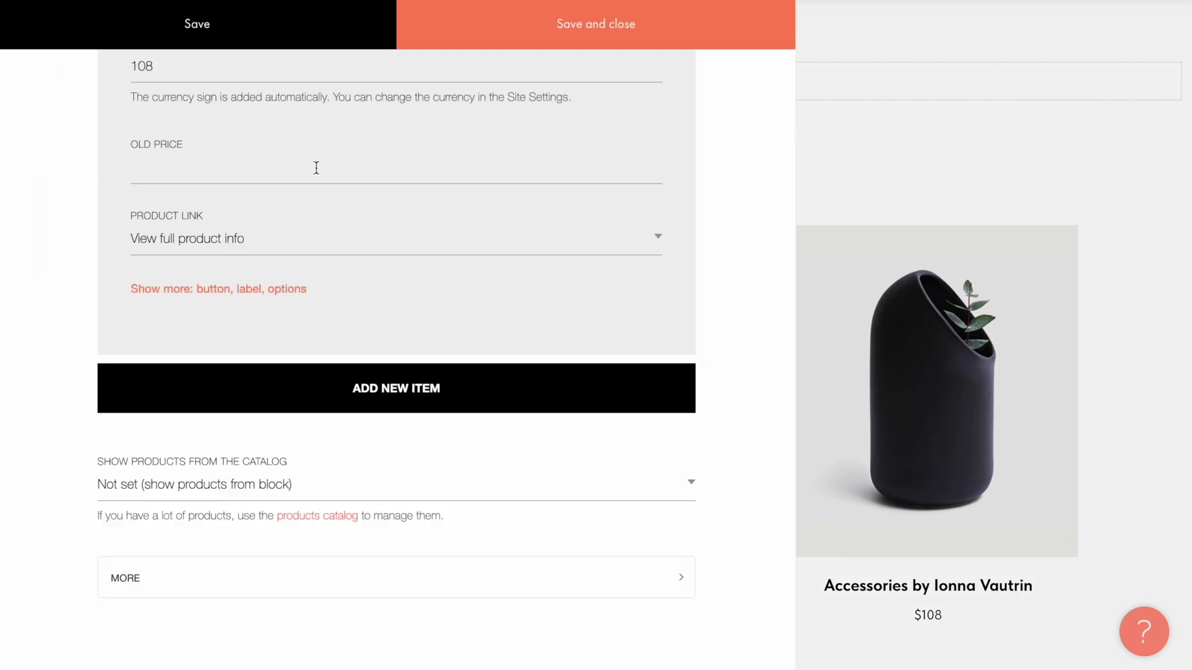
click(320, 520)
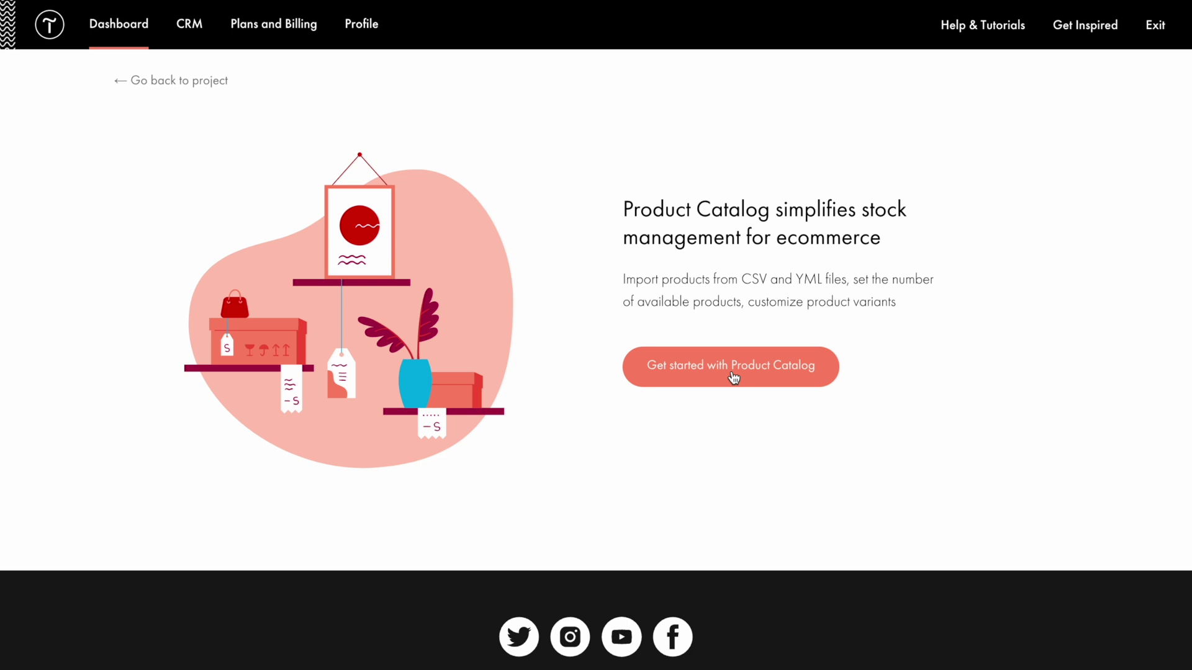
click(733, 378)
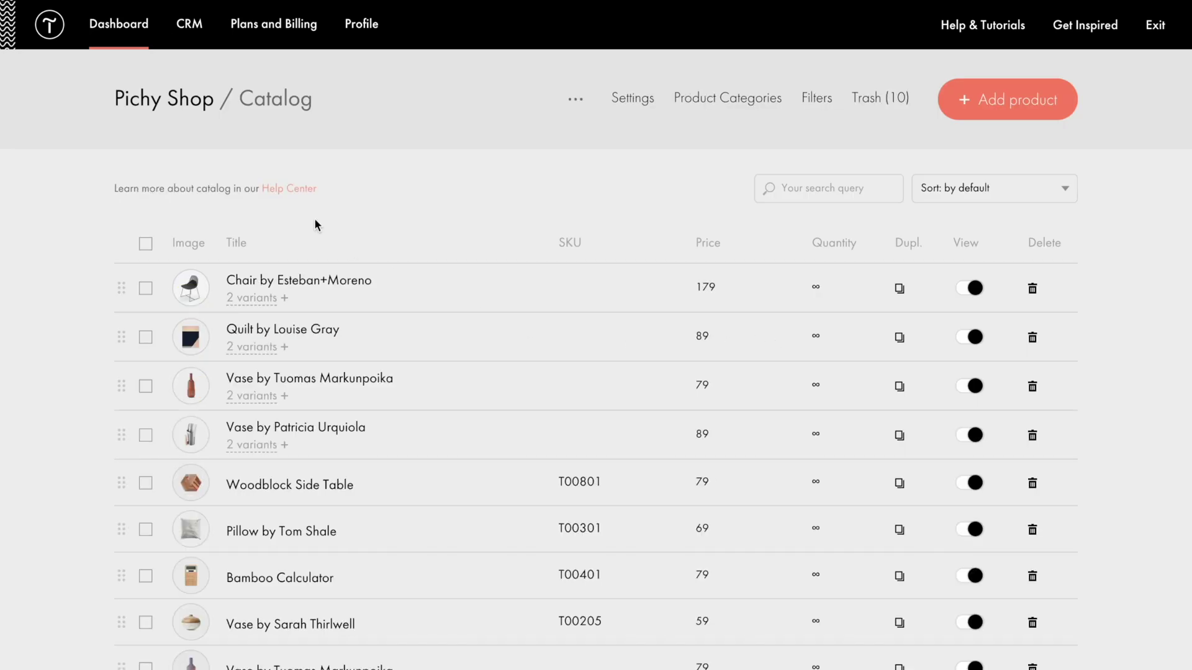
click(164, 98)
click(301, 372)
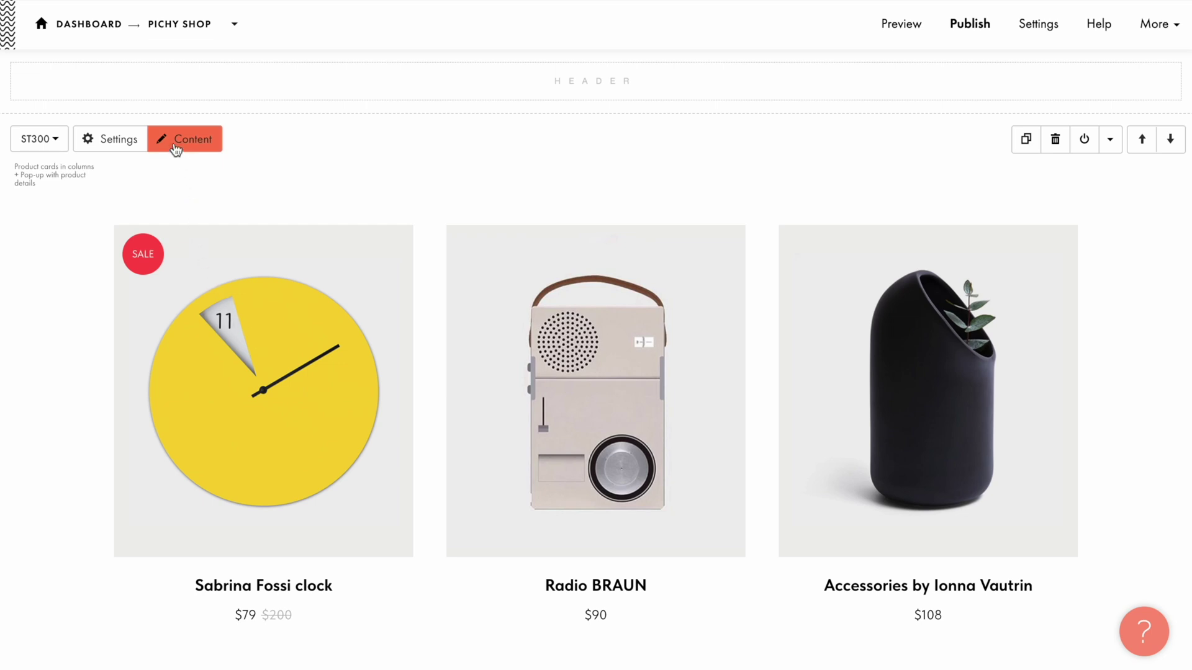
Set the product block to show All products from the catalog and save it.
click(177, 149)
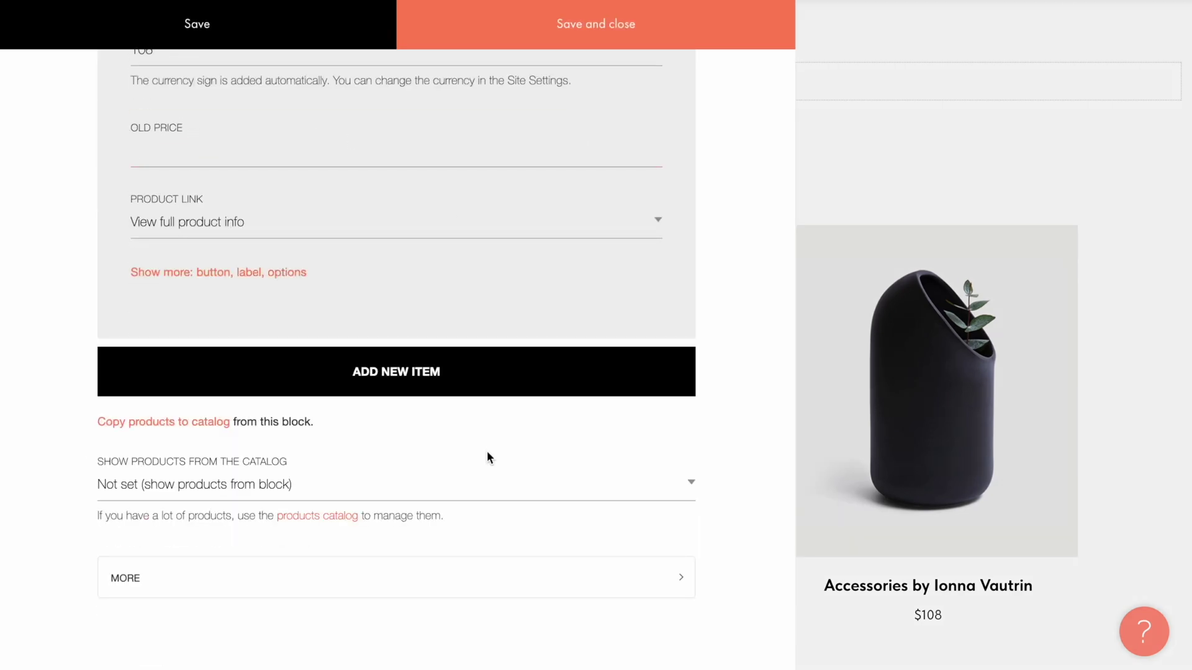
click(476, 485)
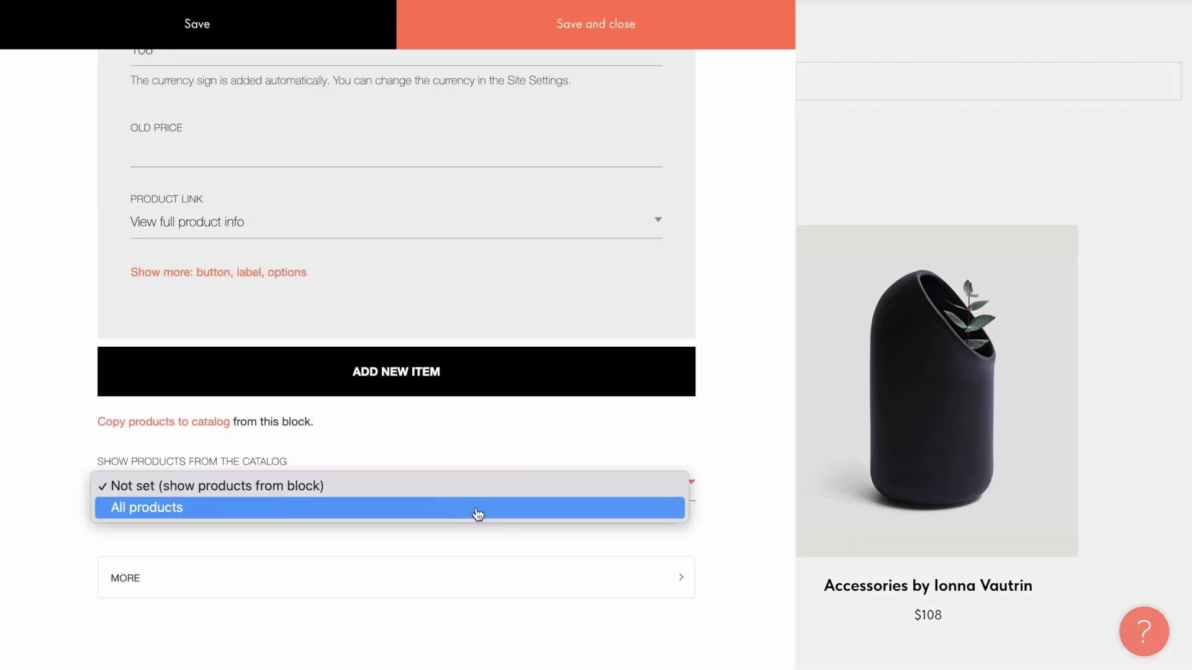
click(477, 512)
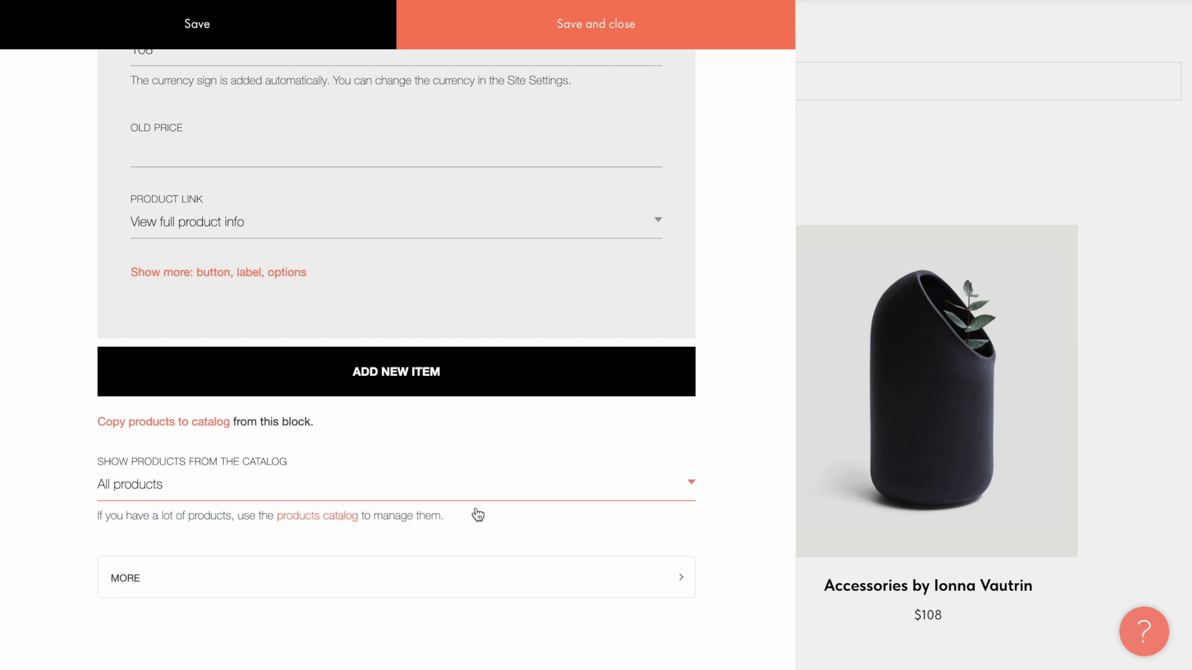
click(600, 36)
Publish the page, view the live site, then return to the Pichy Shop dashboard.
click(970, 31)
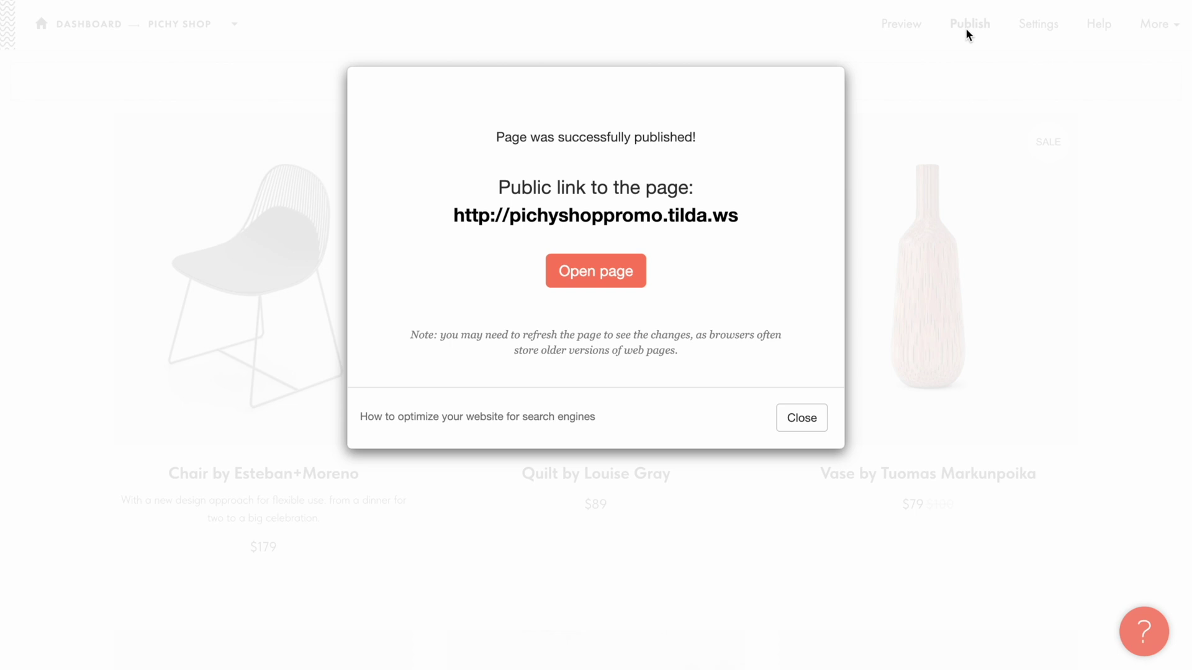
click(600, 276)
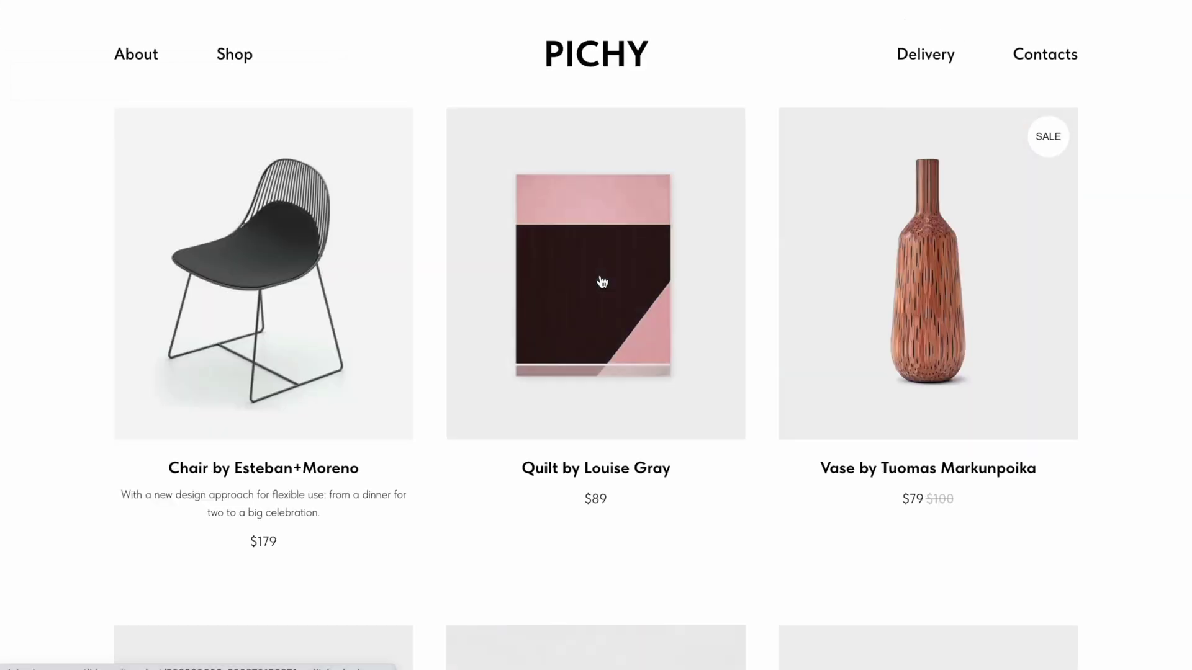
key(ctrl+w)
click(801, 415)
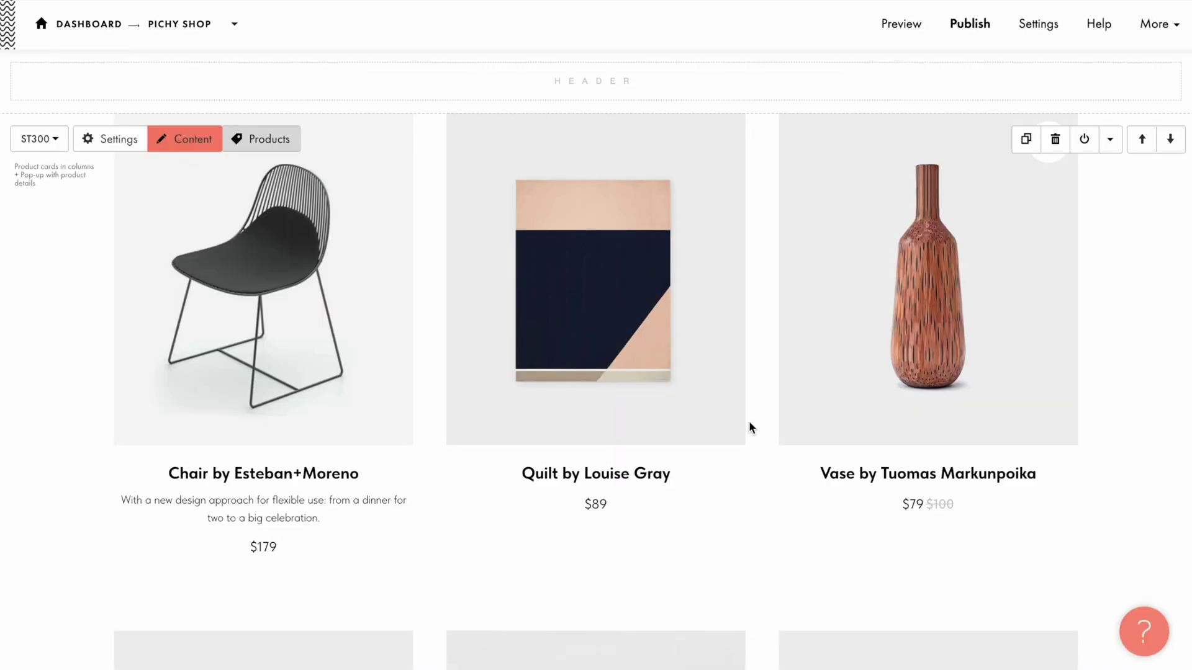
click(181, 26)
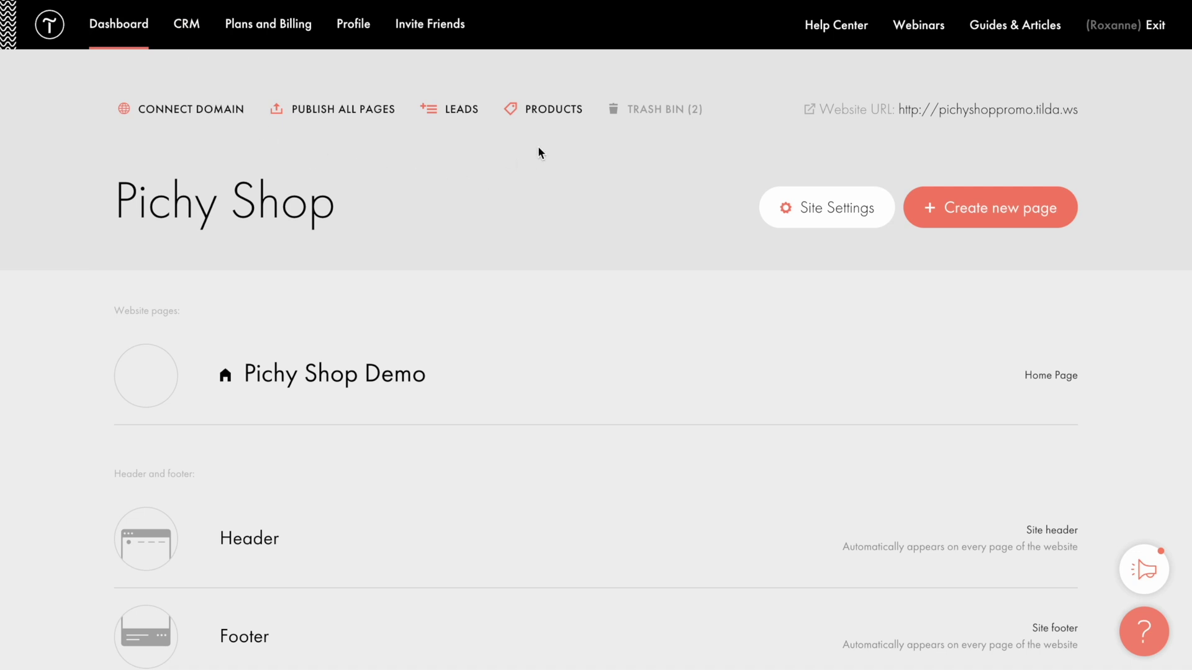
Open the catalog's Filters settings and browse the filter types without creating one.
click(555, 110)
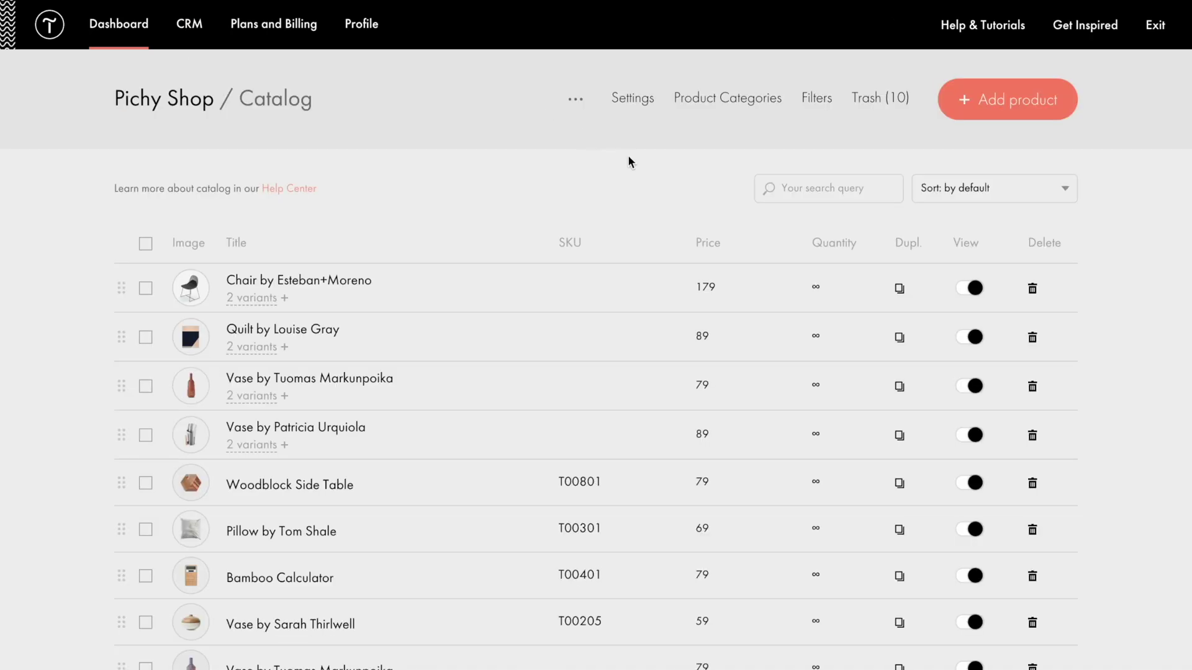
click(818, 98)
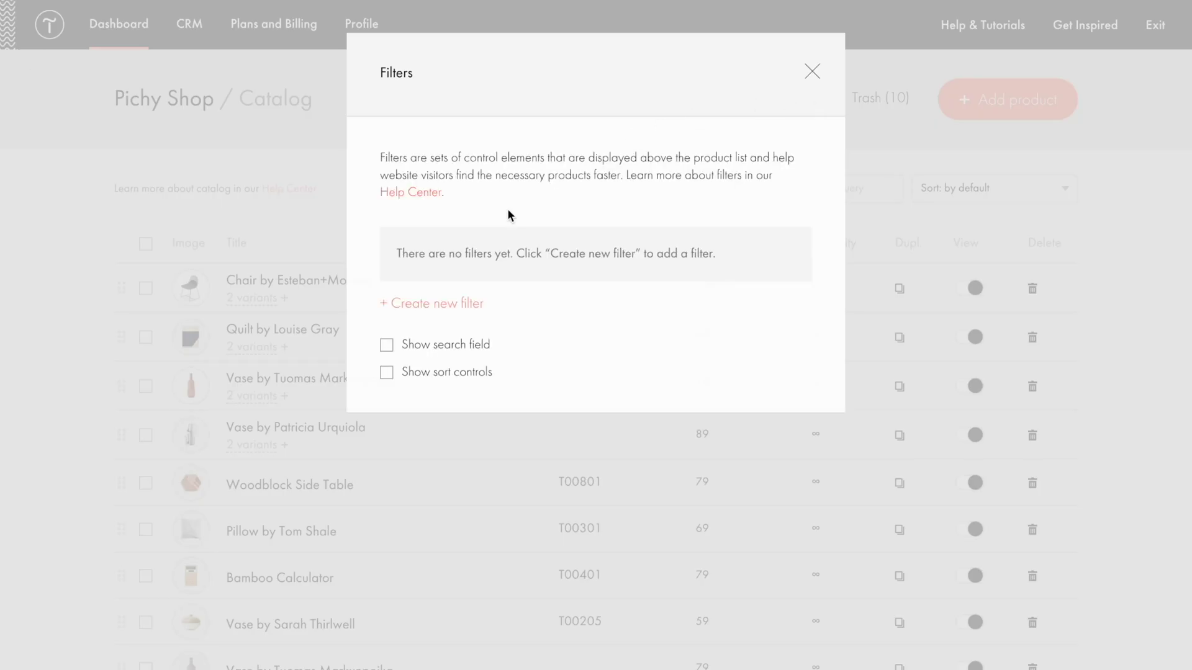
click(449, 306)
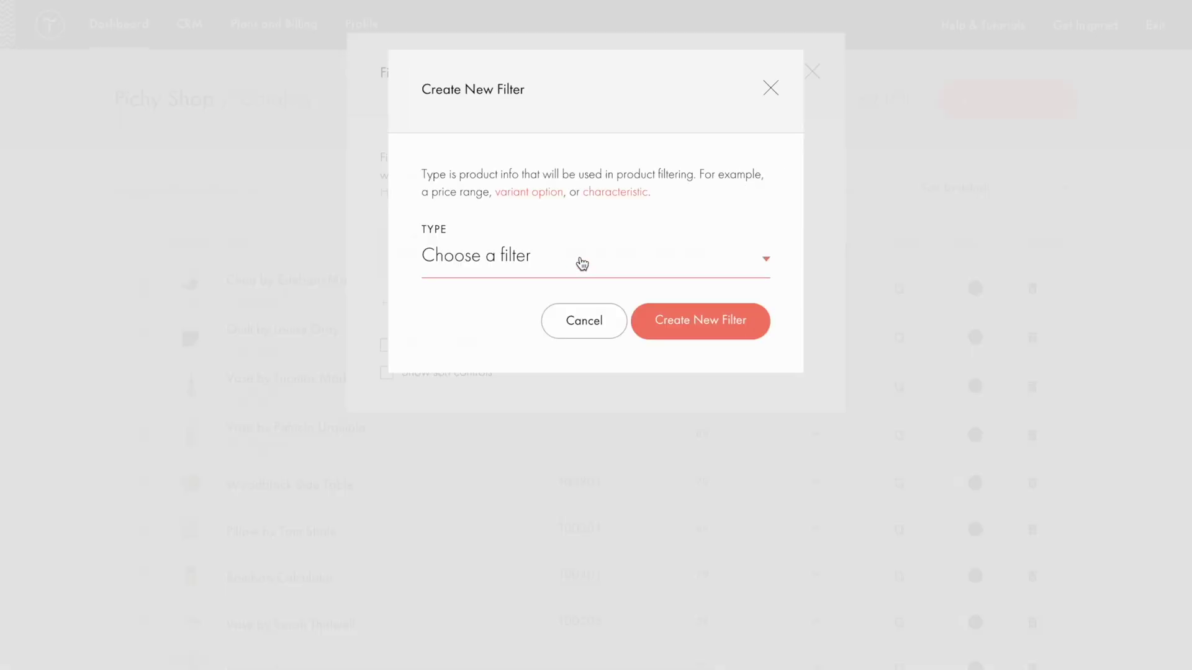
click(581, 263)
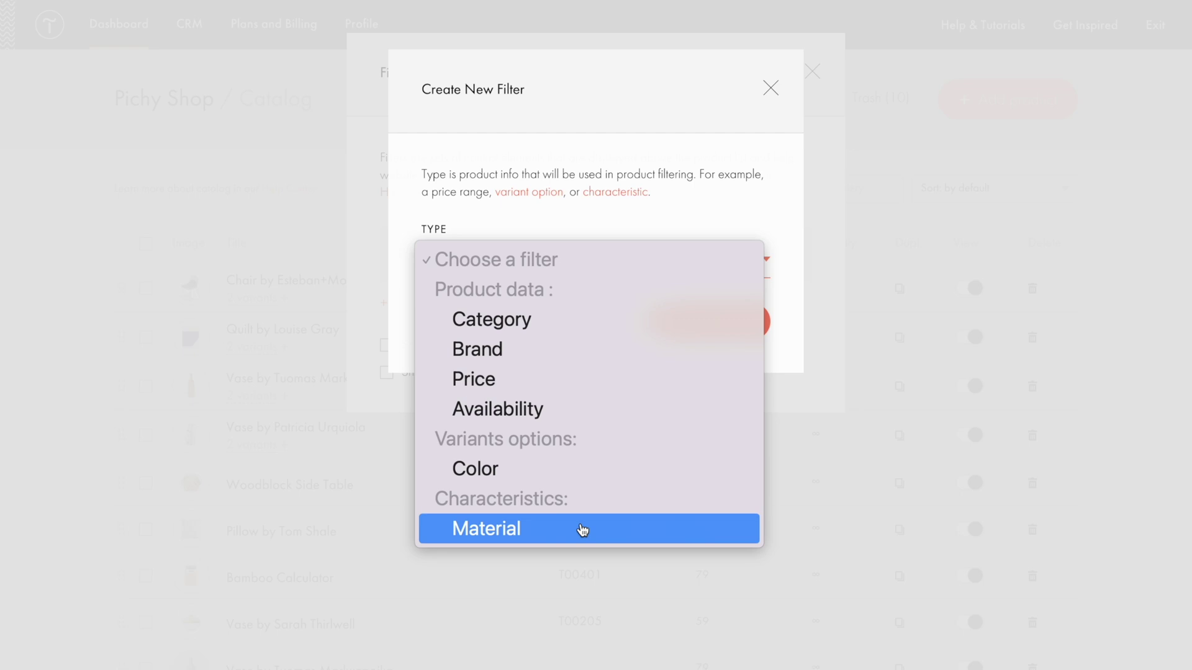
click(770, 90)
click(771, 88)
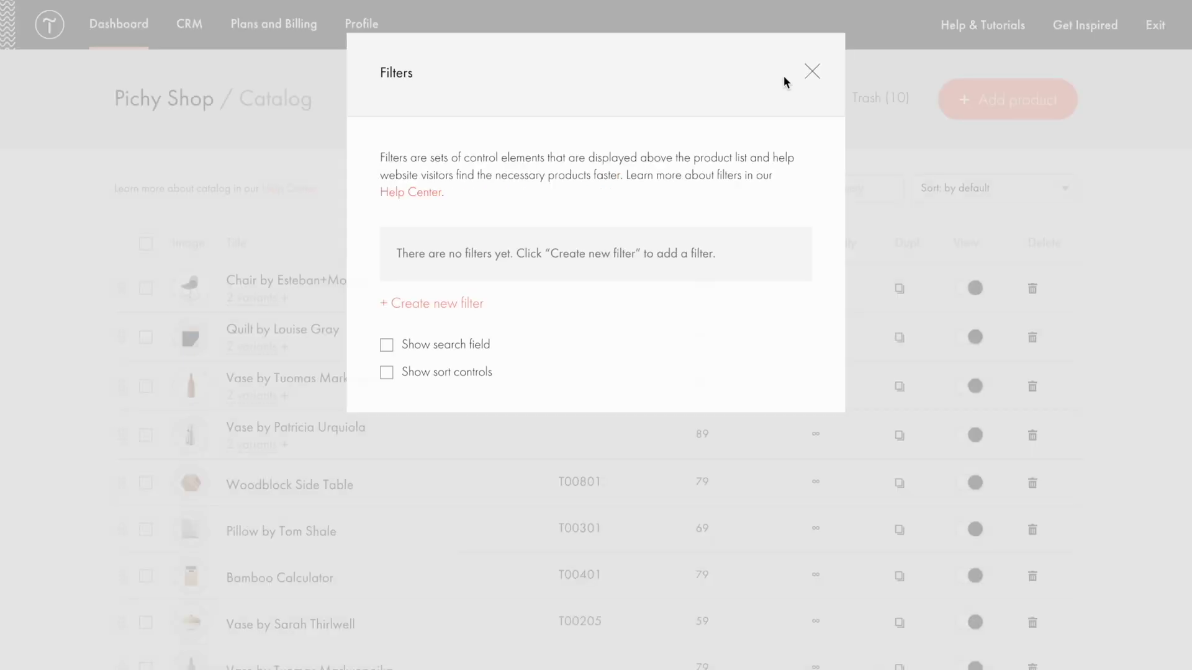
click(813, 72)
Inspect Quilt by Louise Gray's colour variants and Material characteristic, then close the product editor.
click(275, 330)
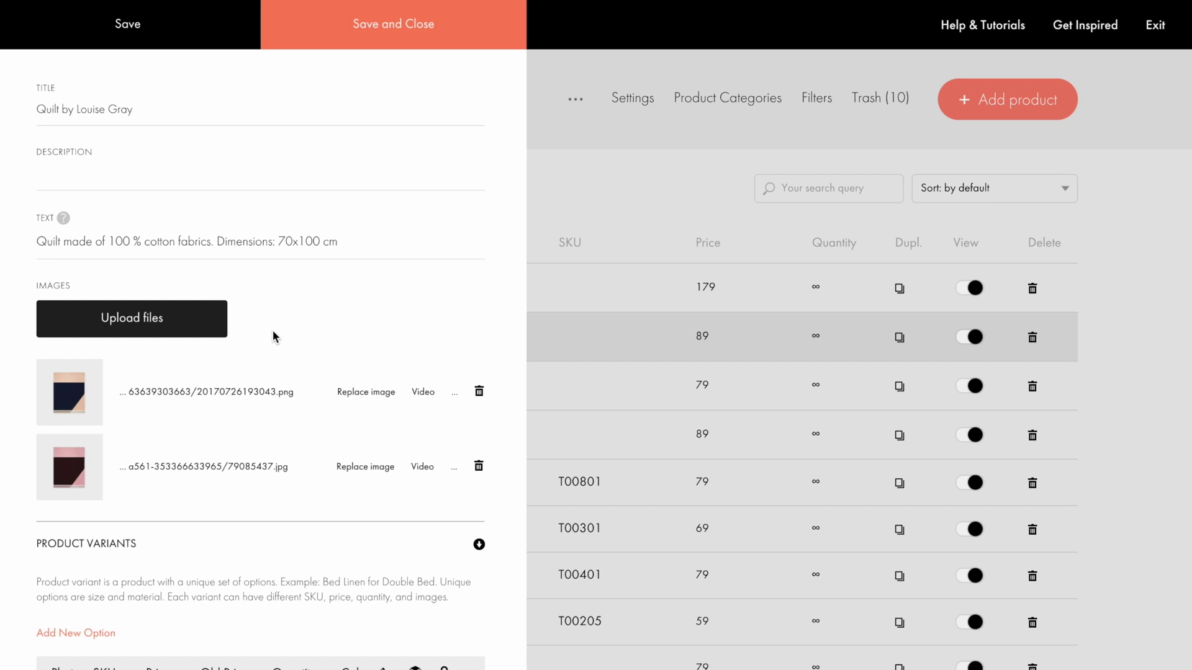
scroll(273, 330, down, 5)
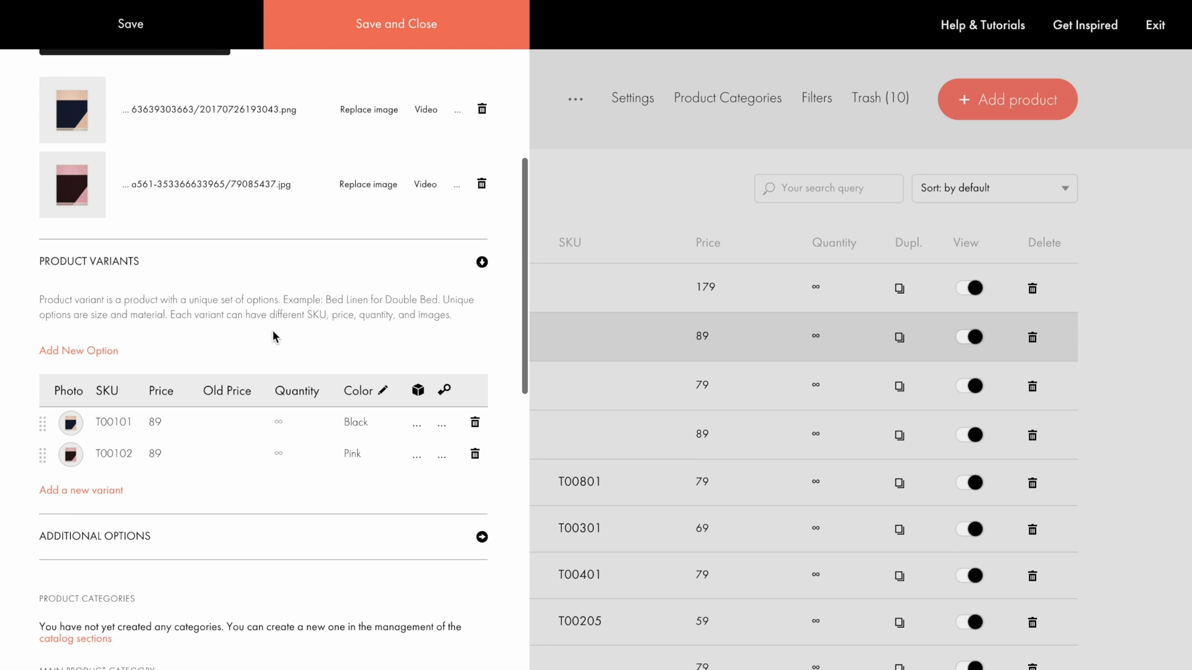
scroll(390, 405, down, 7)
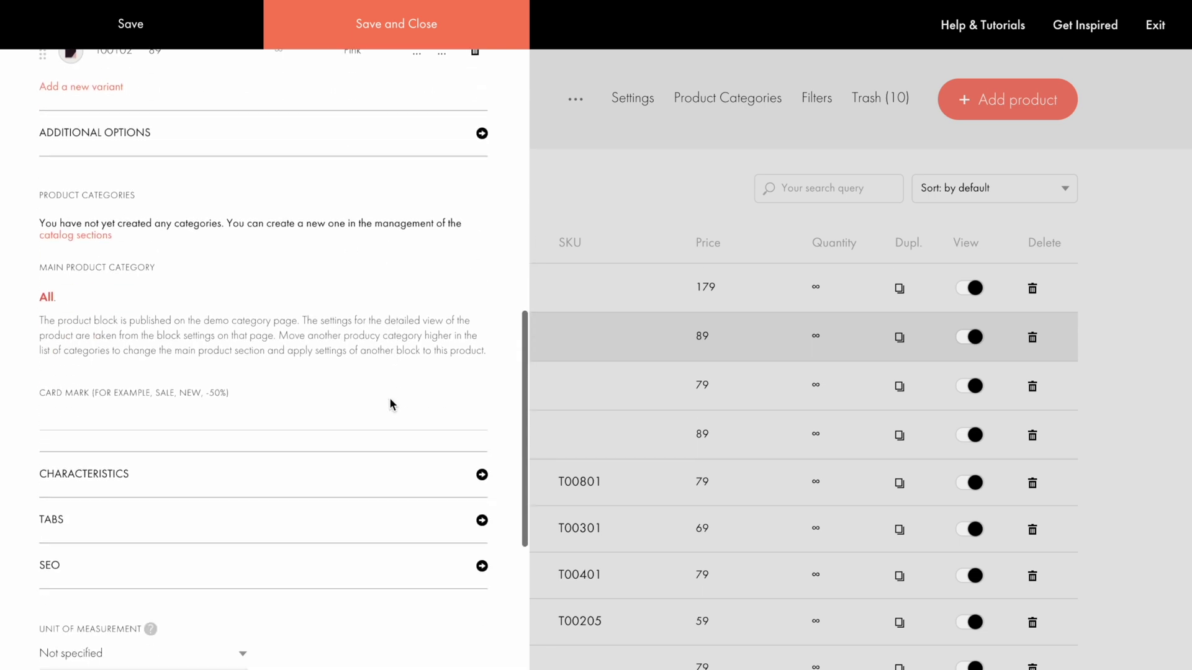
click(481, 422)
scroll(250, 428, down, 2)
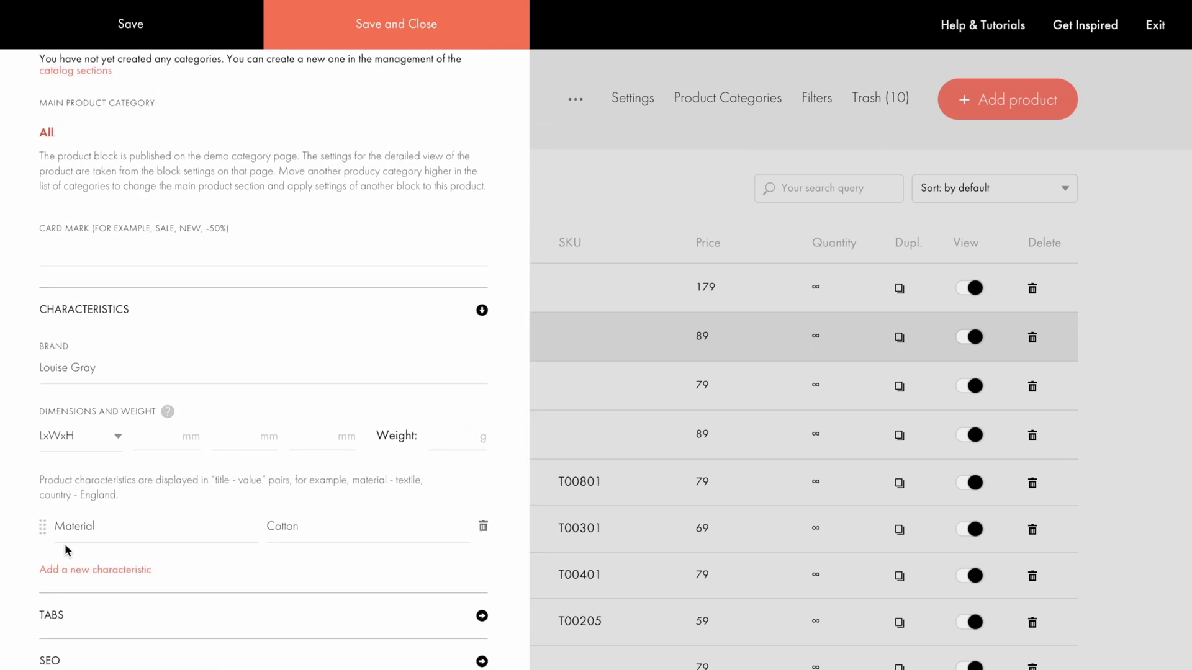
click(629, 178)
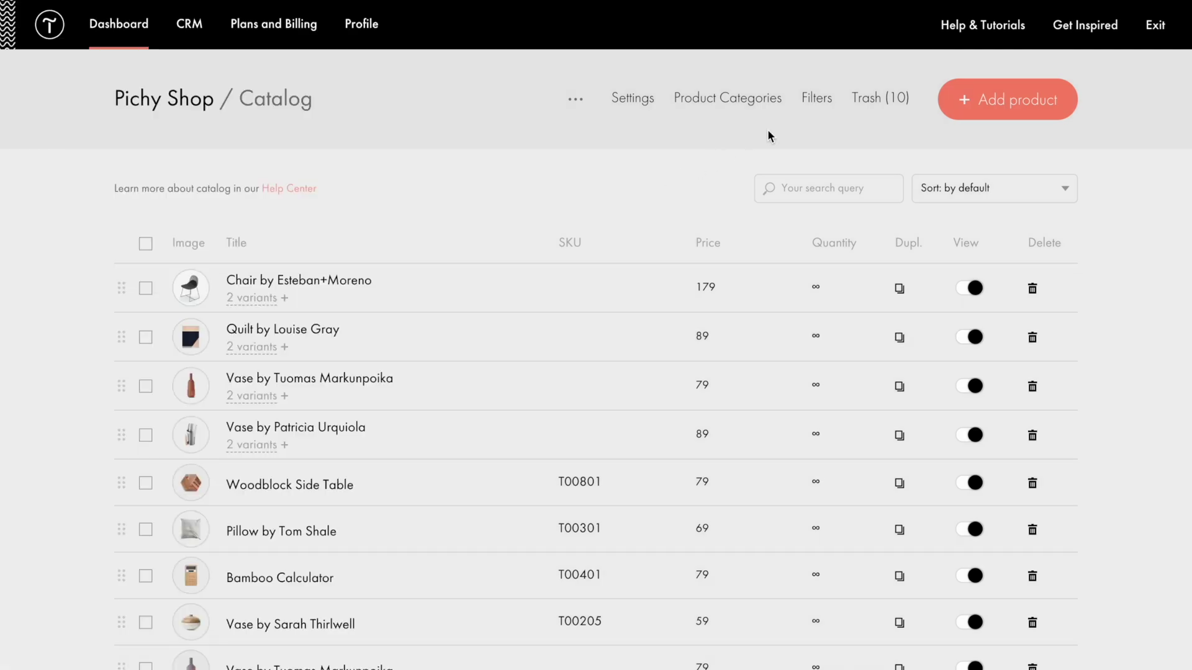
click(816, 99)
Begin a new filter of type Category, titled Category, and bring up its Type of Control options.
click(460, 301)
click(556, 261)
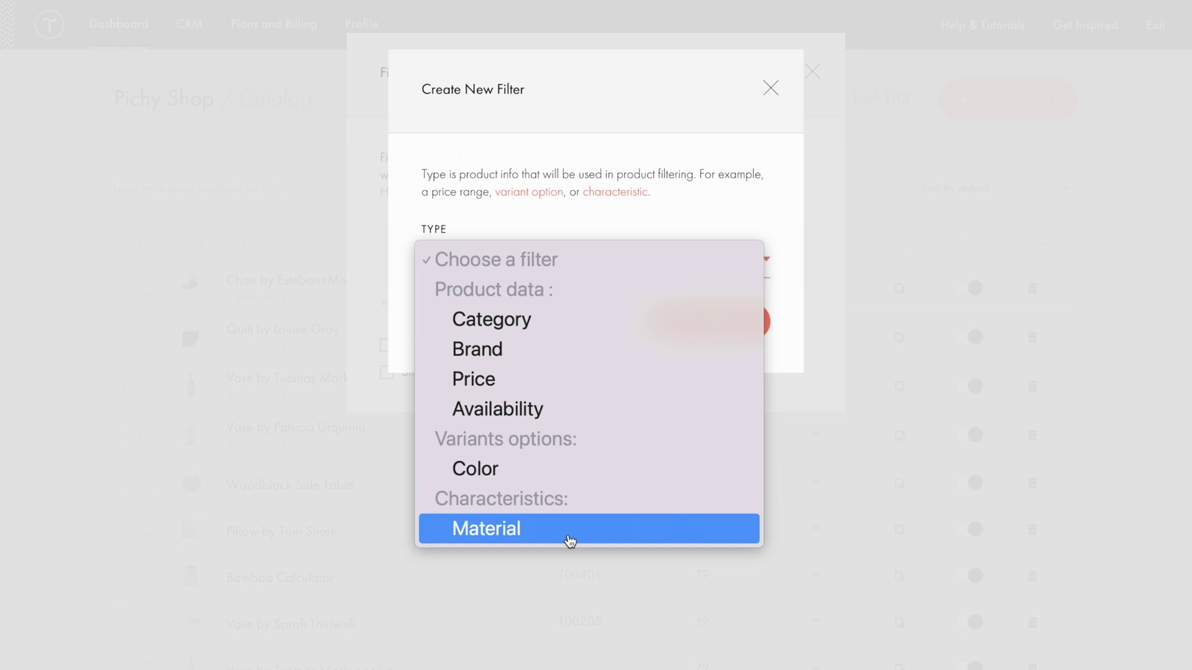
click(599, 330)
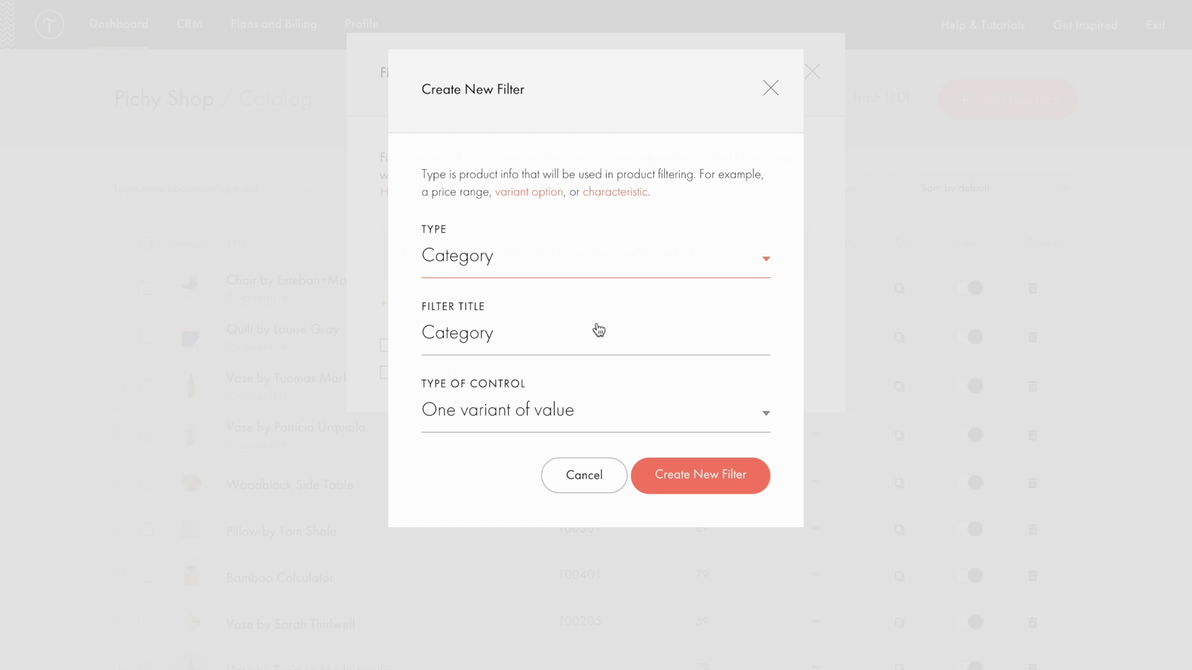
click(576, 350)
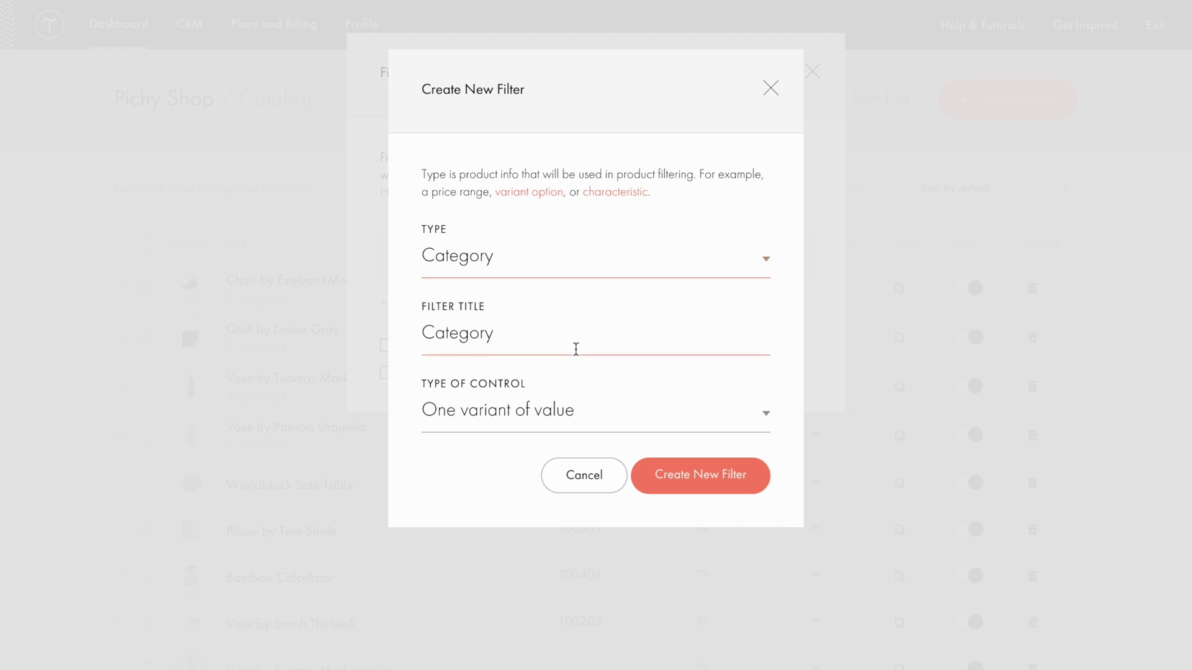
click(620, 416)
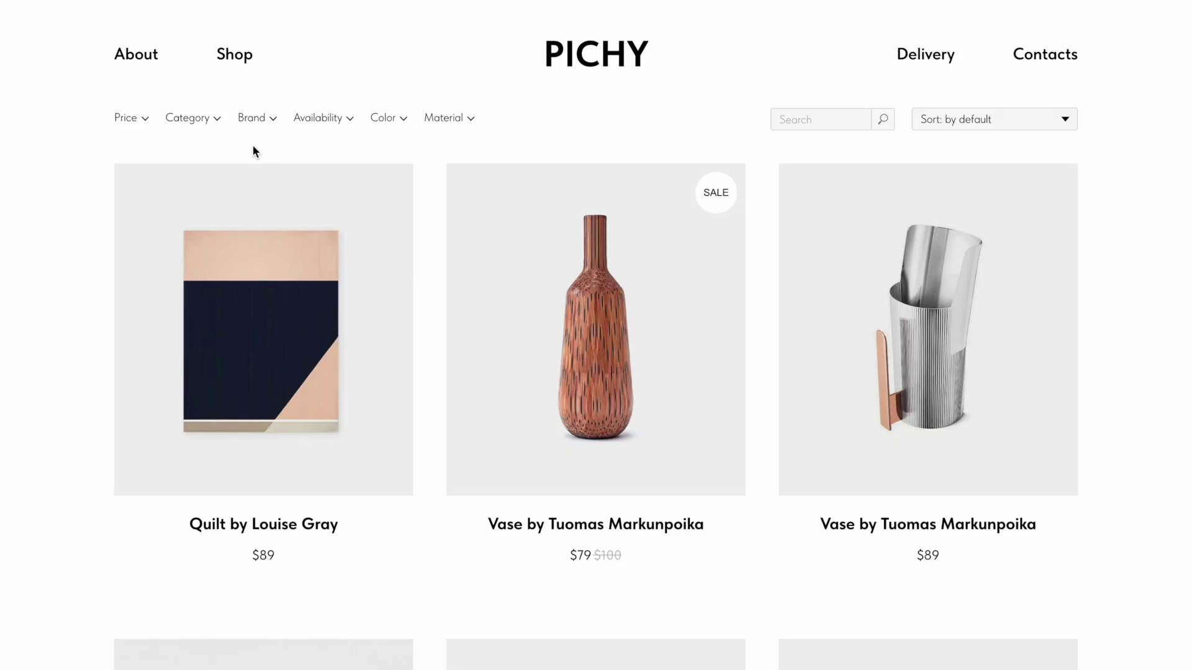
On the live store, check the Category options and filter colours to Gray, Blue and Black.
click(218, 126)
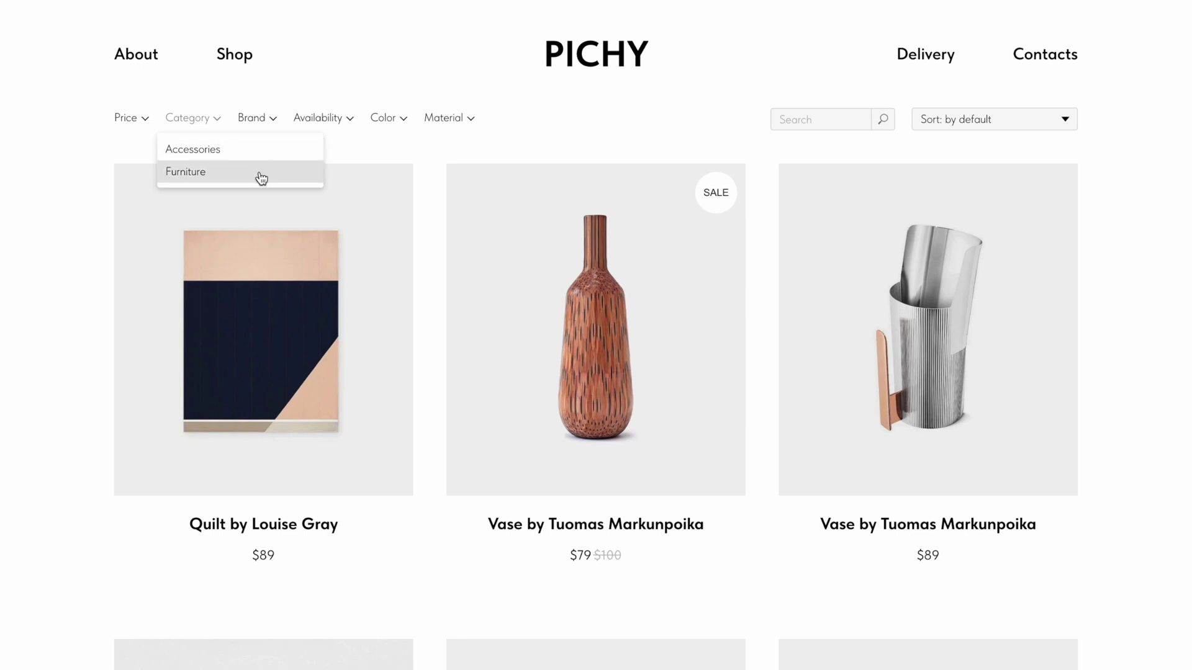
click(404, 125)
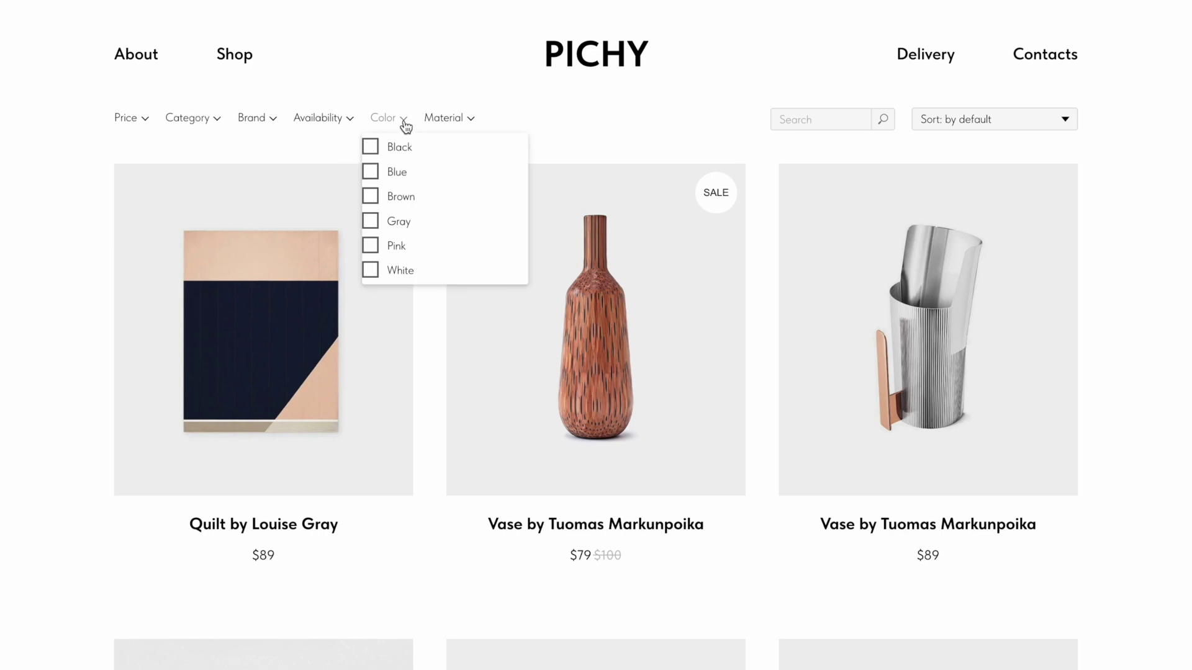
click(370, 221)
click(403, 124)
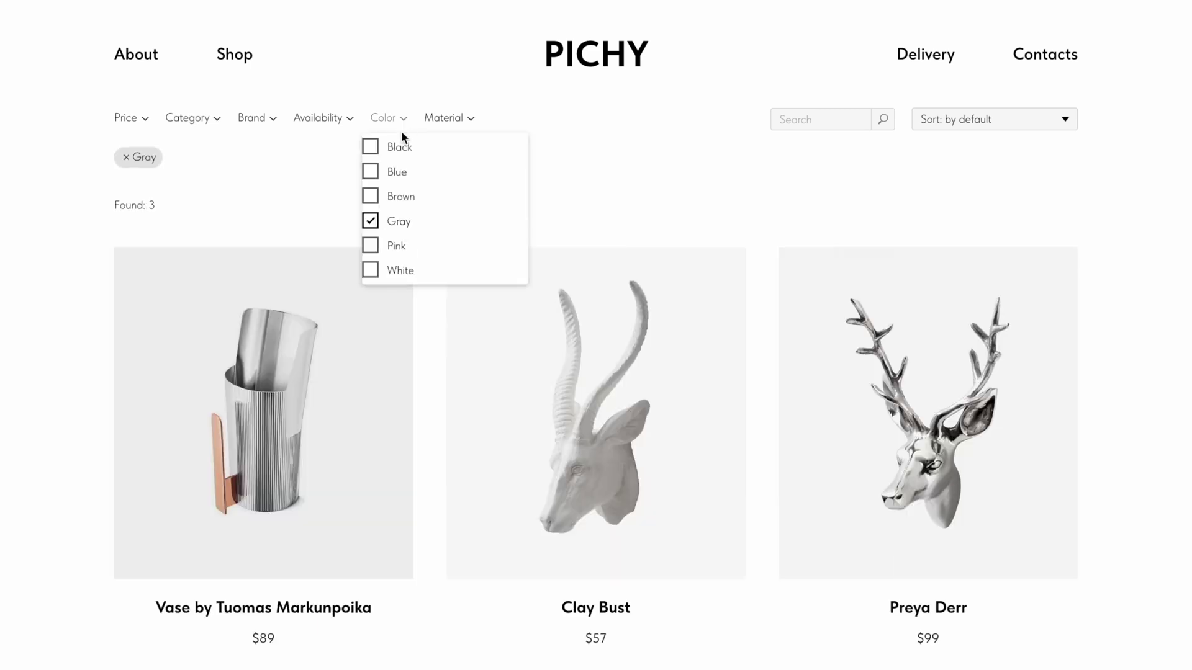
click(370, 171)
click(400, 127)
click(369, 146)
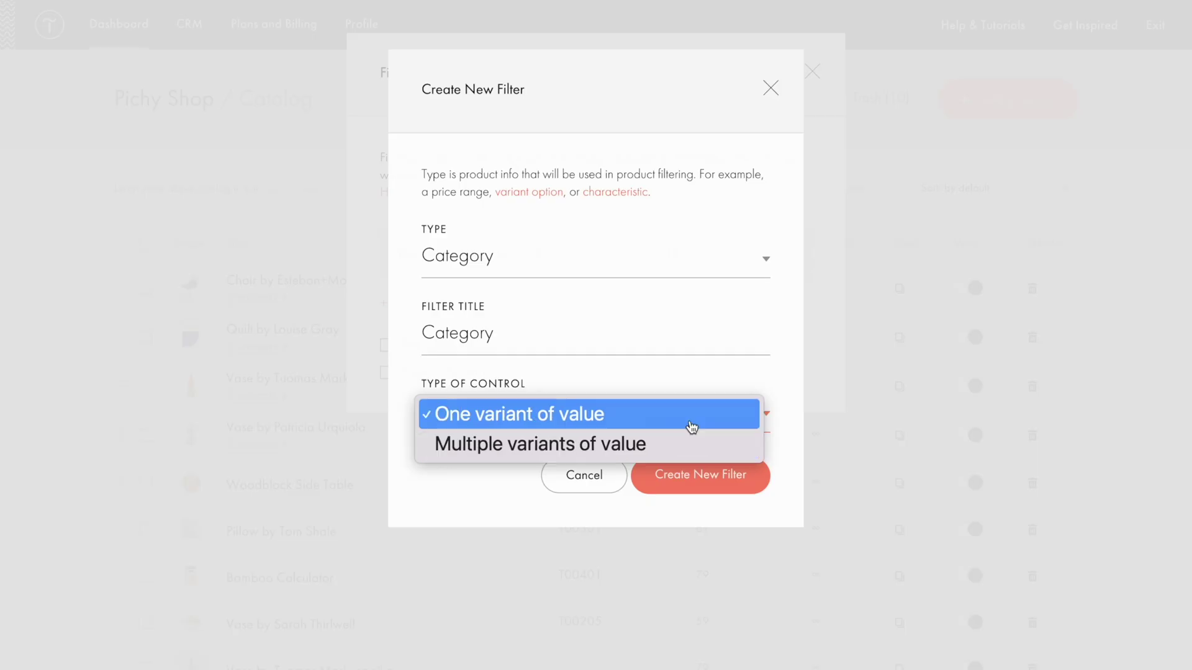
Create the Category filter with One variant of value, then add a Brand filter.
click(691, 427)
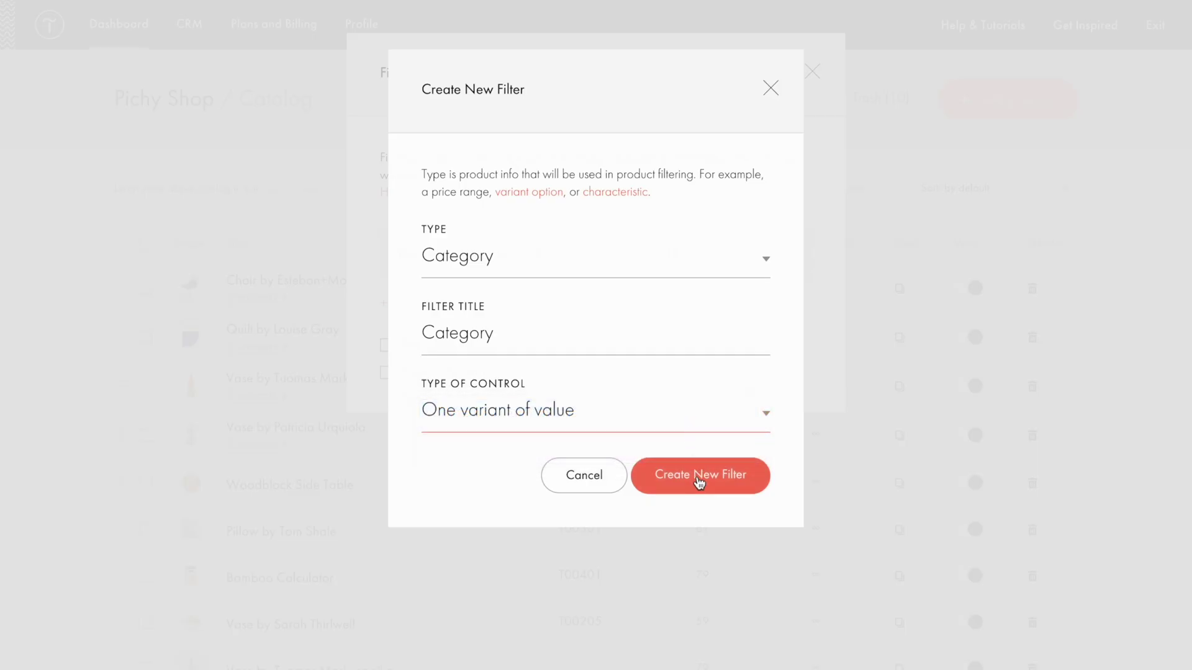
click(701, 485)
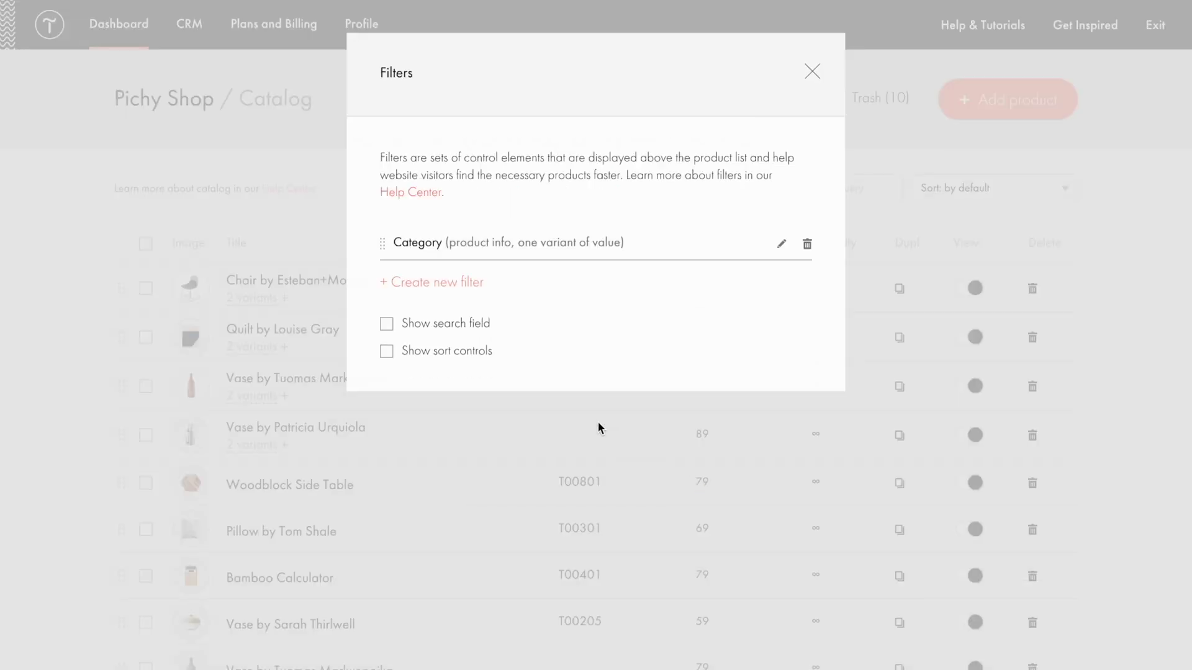
click(462, 285)
click(561, 261)
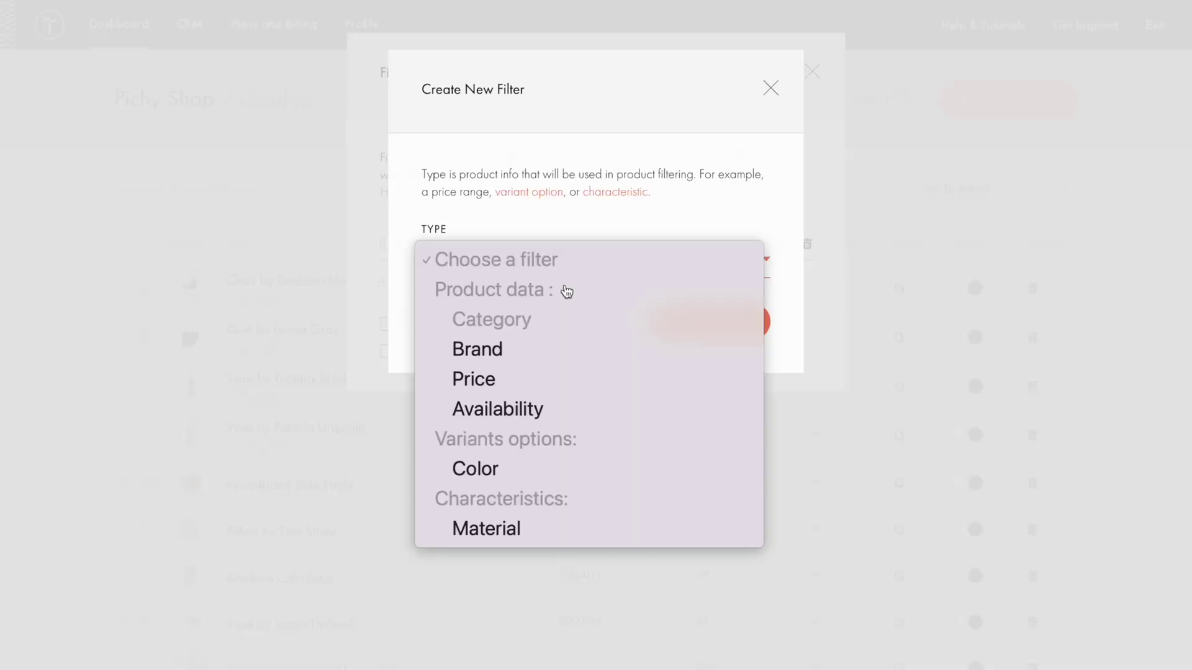
click(565, 350)
click(681, 479)
Add Price and Availability filters to the catalog.
click(450, 315)
click(562, 258)
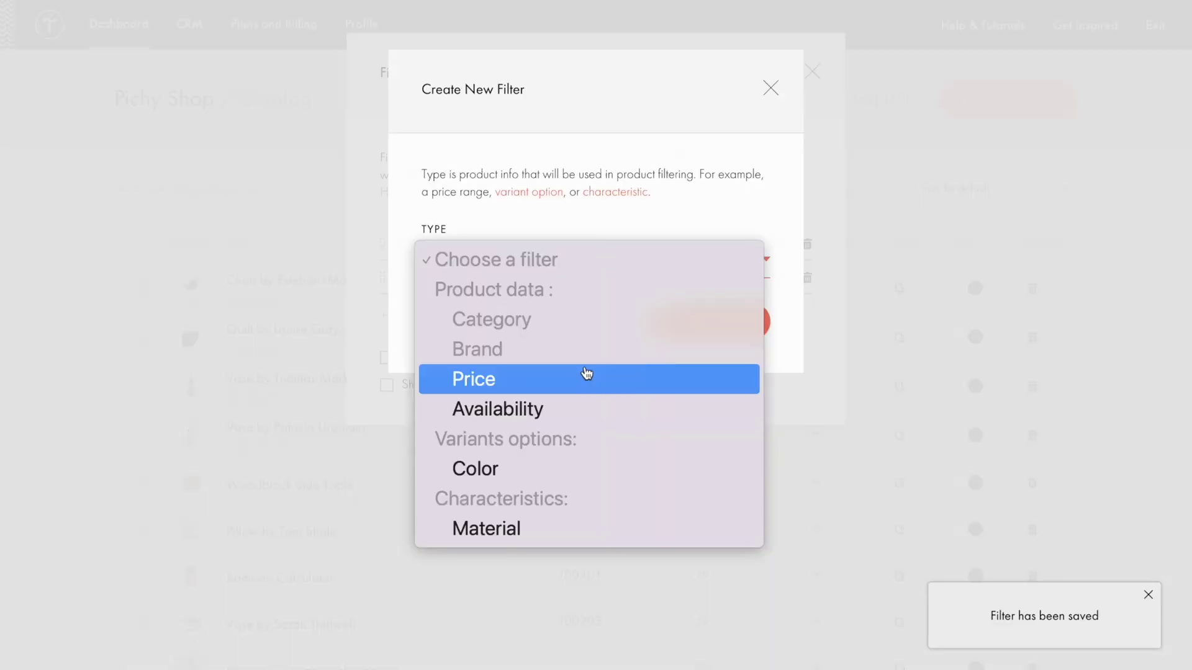
click(585, 378)
click(645, 402)
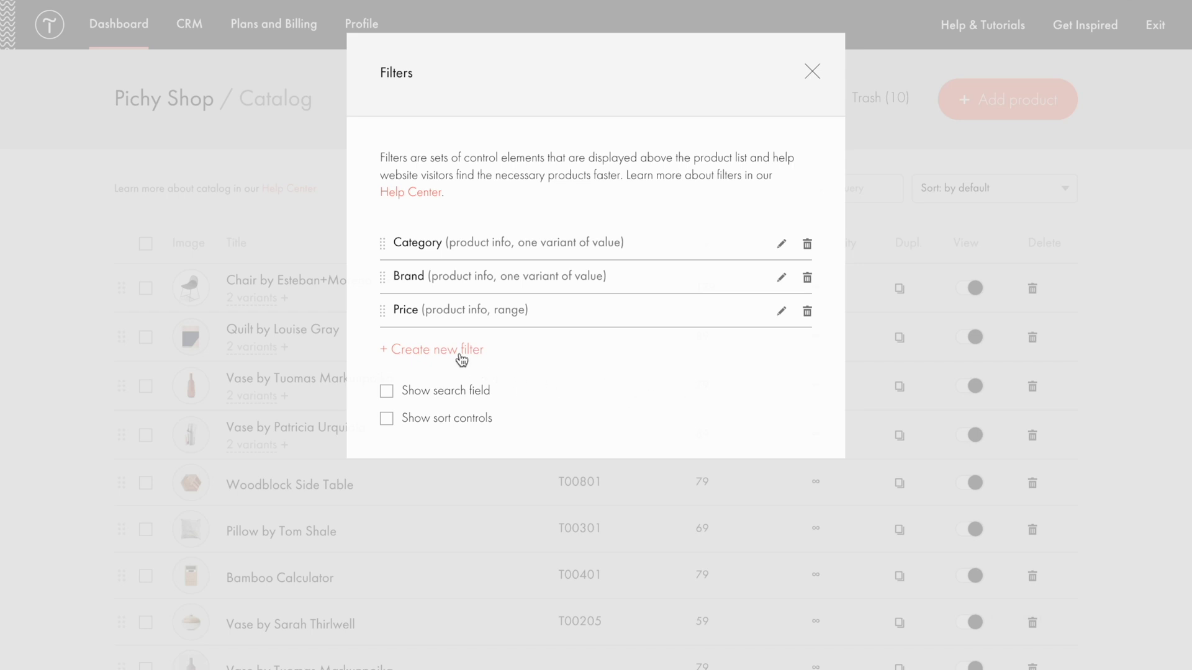
click(462, 350)
click(546, 259)
click(541, 409)
click(702, 397)
Add Color and Material filters, both set to Multiple variants of value.
click(466, 384)
click(553, 259)
click(533, 474)
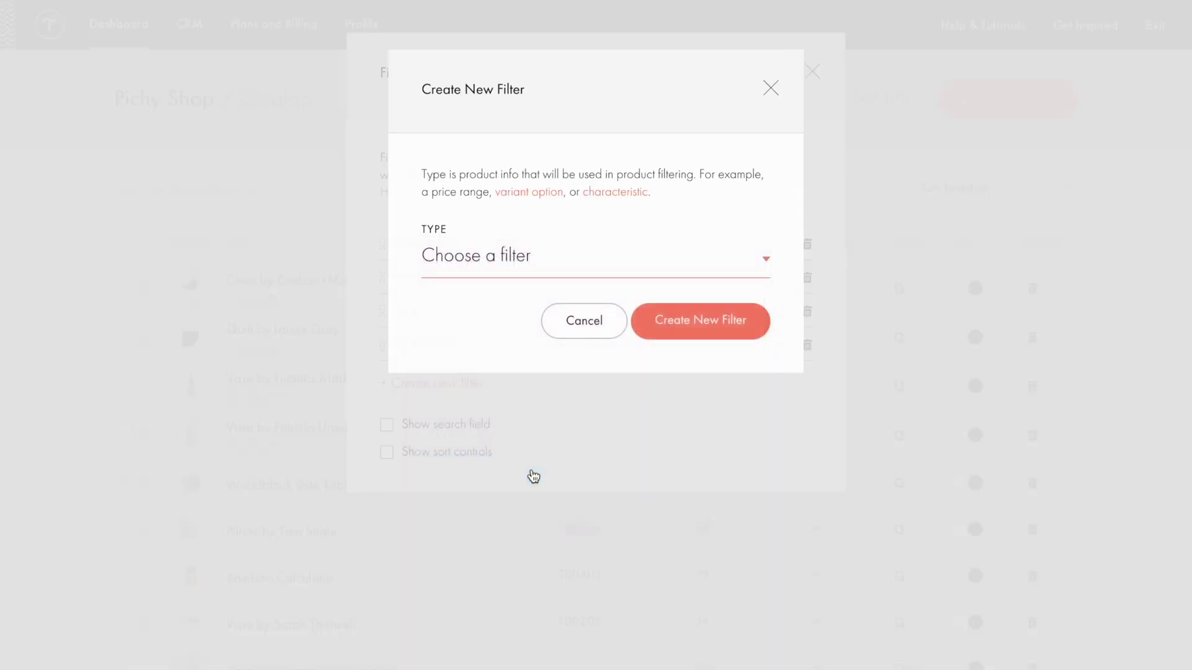
click(598, 338)
click(596, 365)
click(700, 398)
click(448, 415)
click(553, 260)
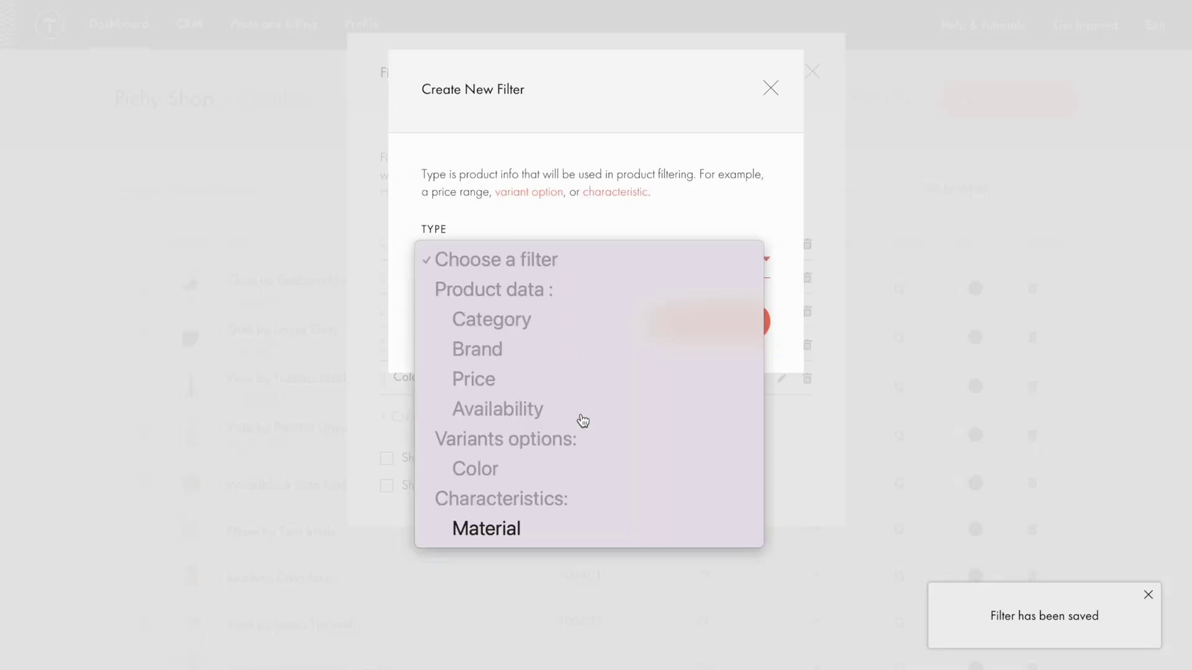
click(575, 528)
click(656, 337)
click(656, 363)
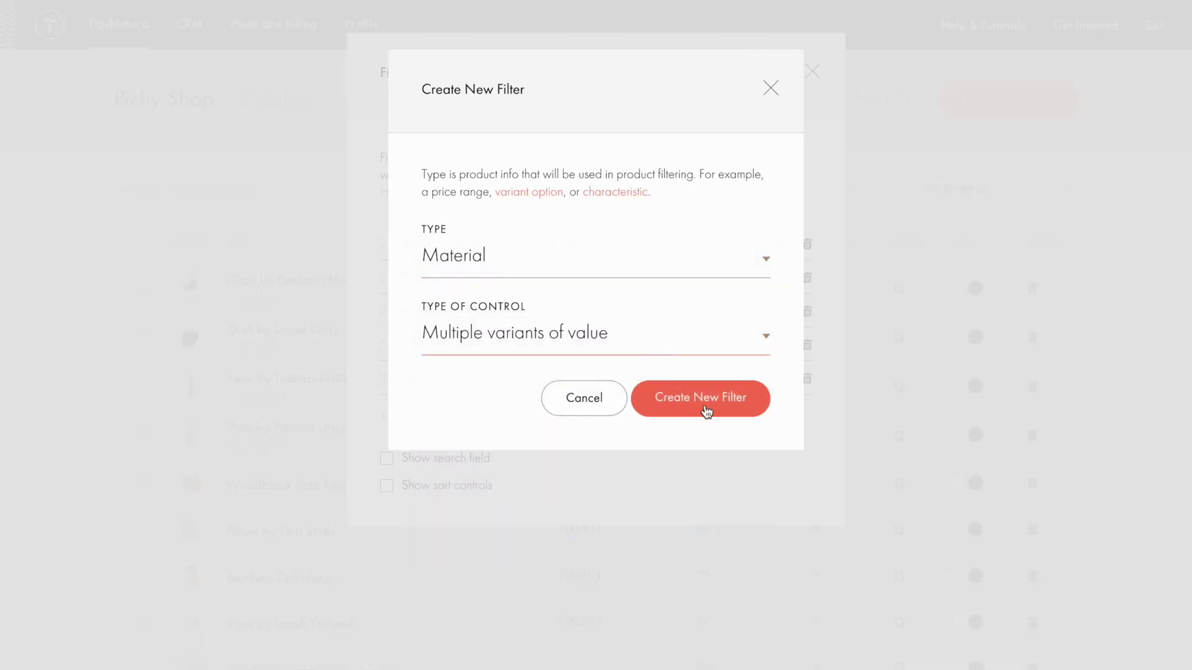
click(706, 403)
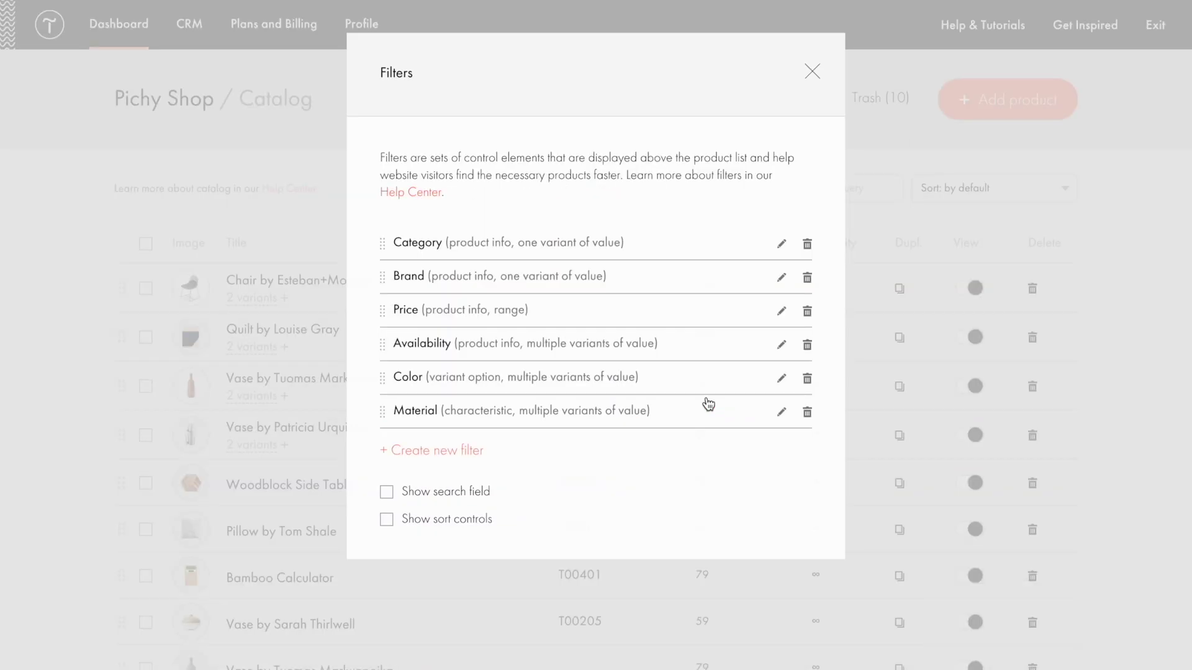
click(781, 244)
Leave the Category filter unchanged, drag Price to the top of the list, and close Filters.
click(734, 288)
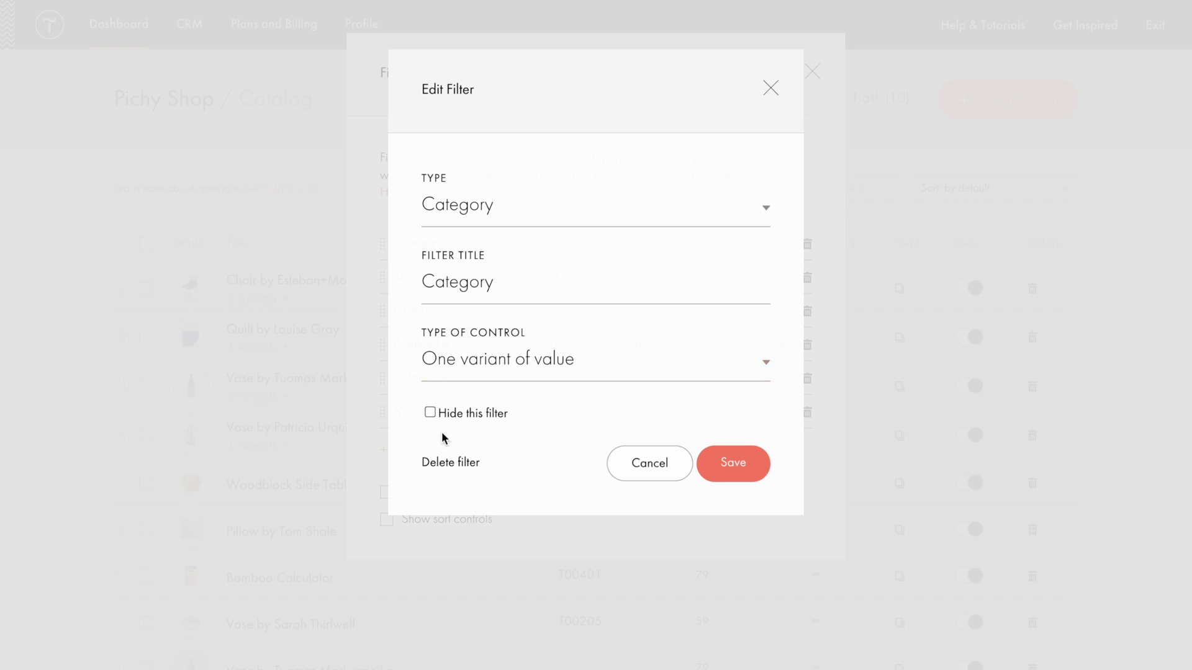
click(771, 88)
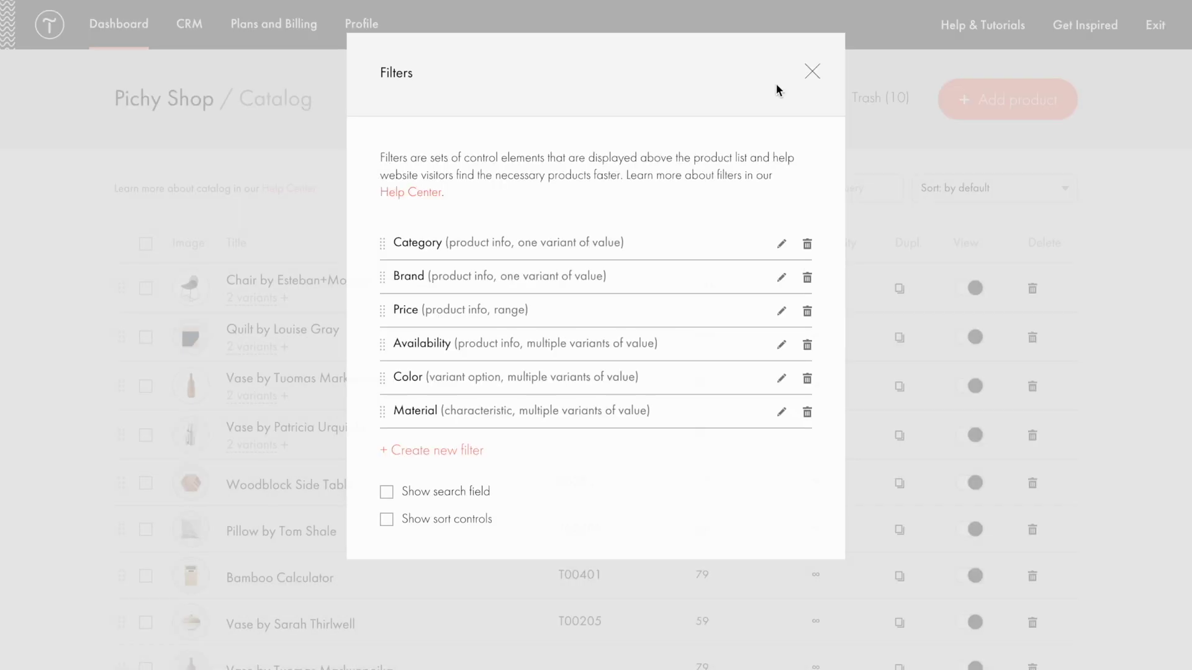
drag(382, 307, 386, 242)
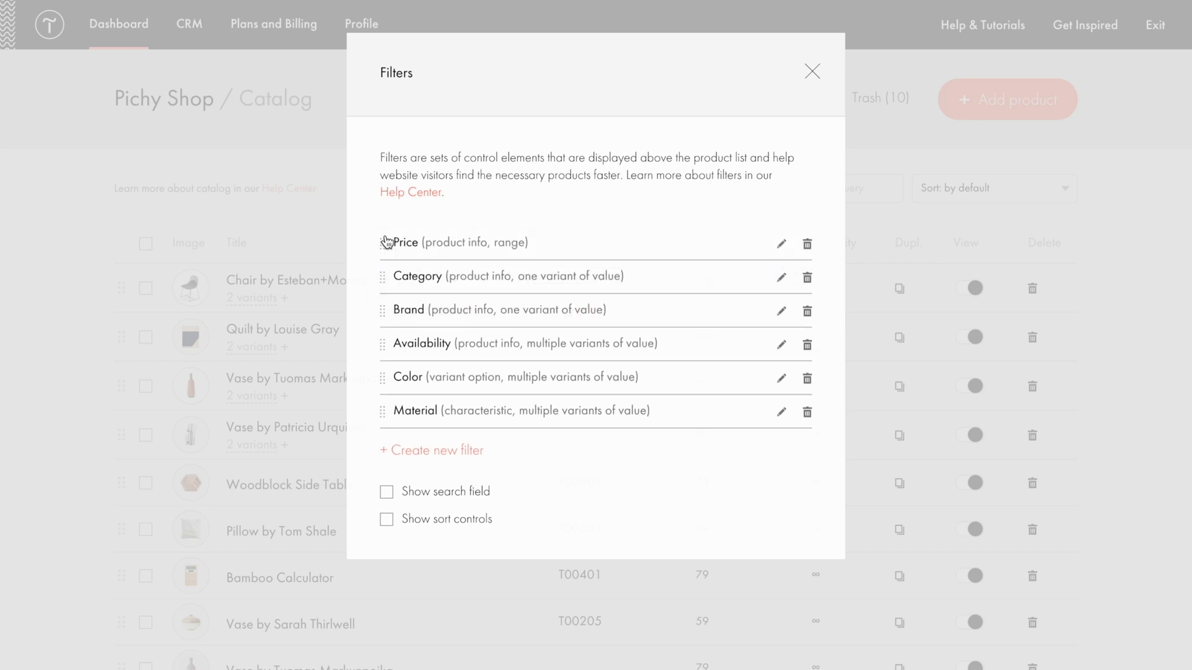
click(810, 71)
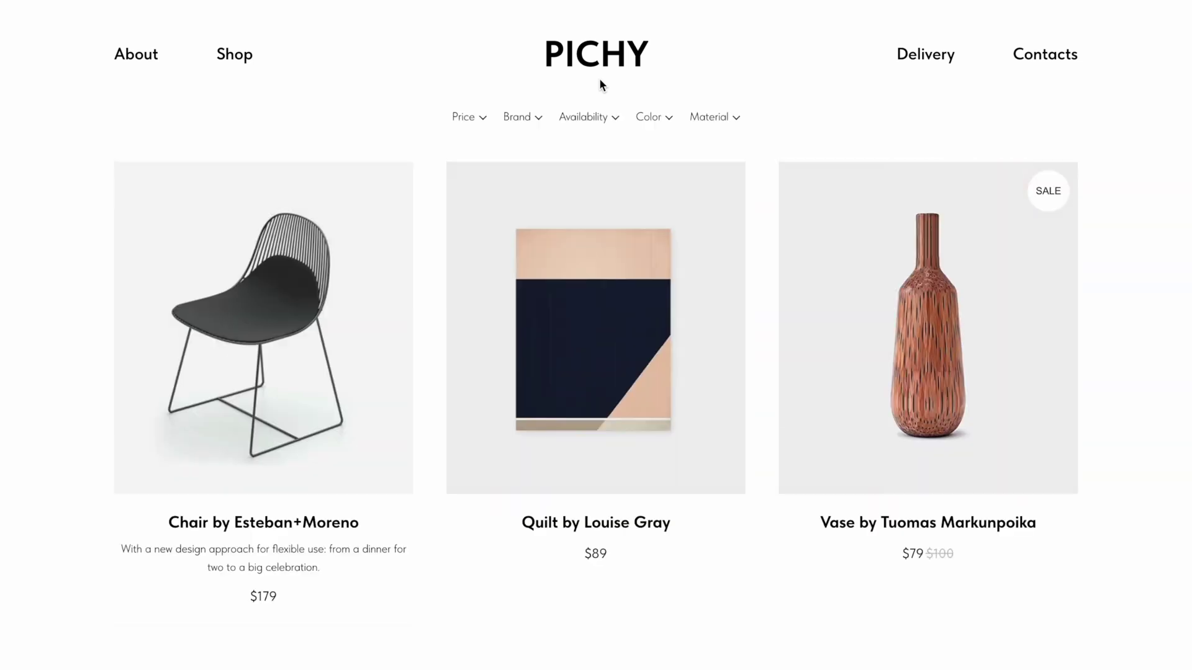
Filter the live store to in-stock Gray items priced up to 100.
click(583, 153)
key(BackSpace)
key(BackSpace)
key(BackSpace)
text(100)
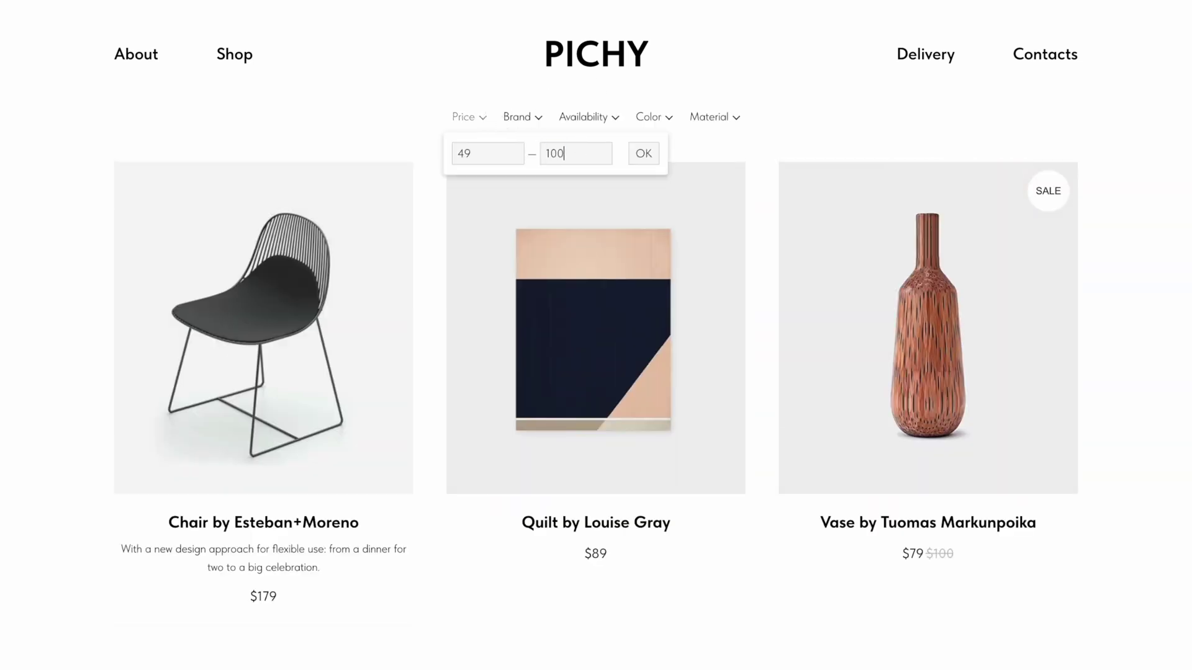
click(641, 156)
click(583, 117)
click(606, 155)
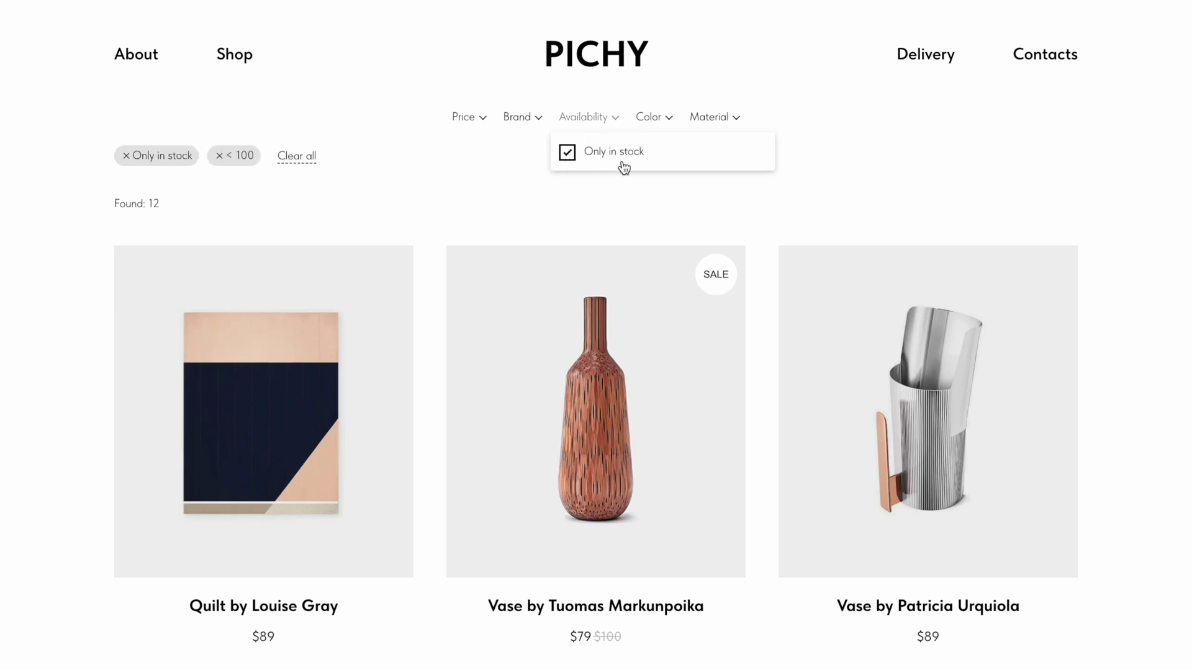
click(667, 122)
click(643, 228)
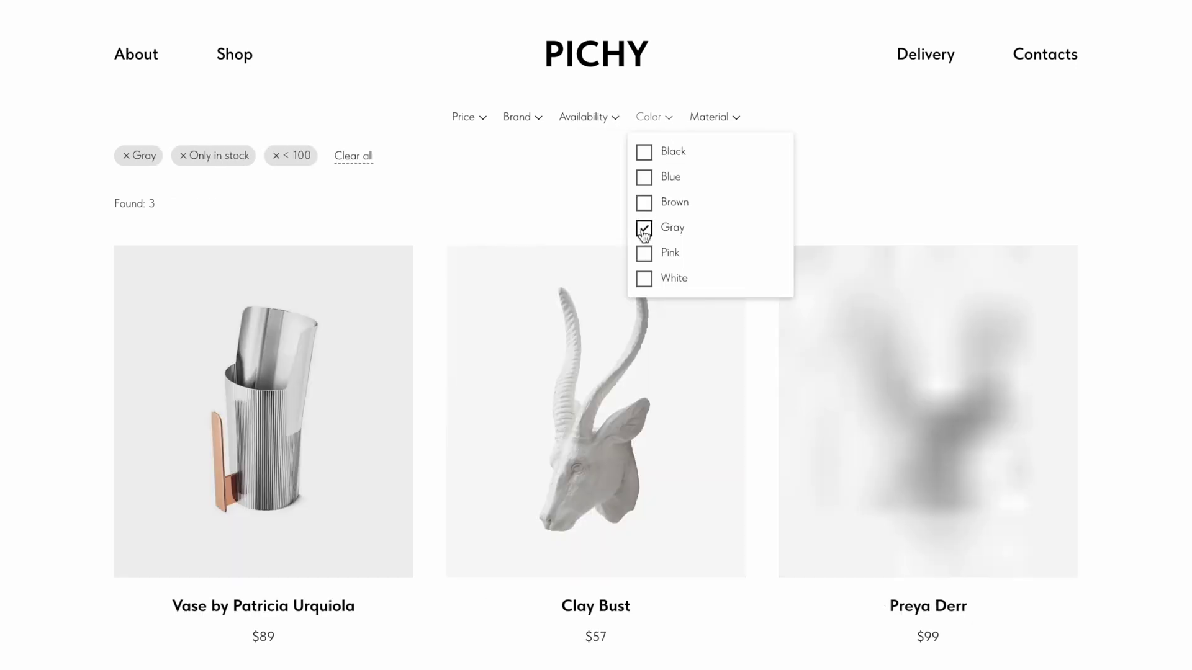
click(594, 214)
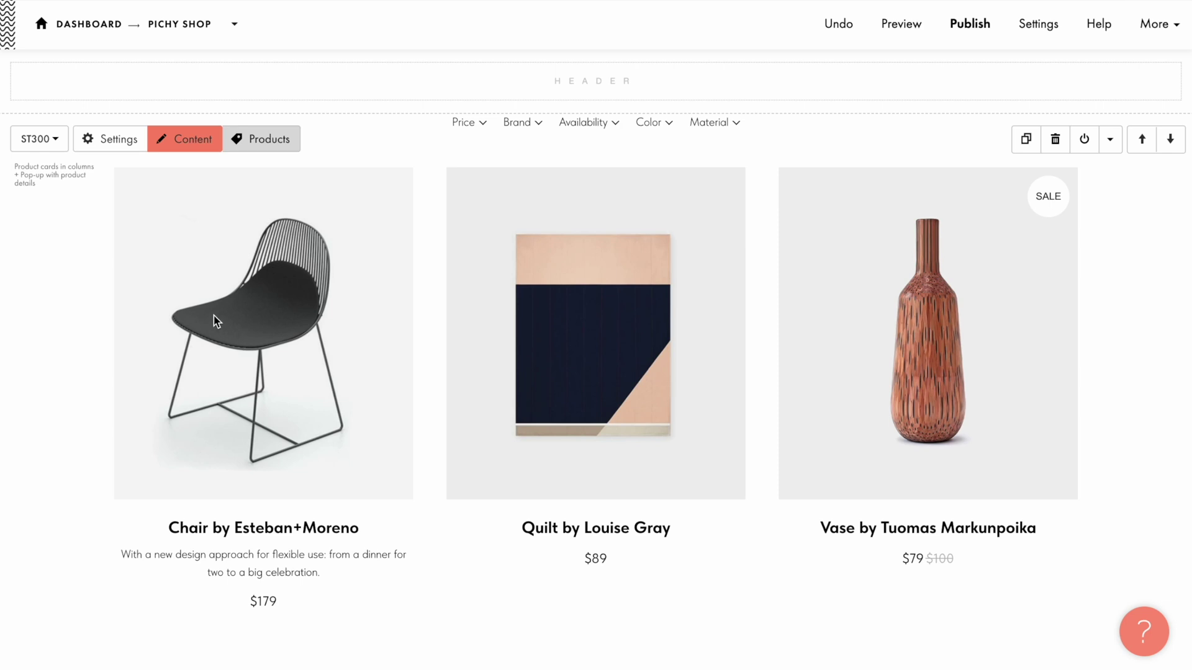
Give the product block's filter labels 0.5px letter spacing and uppercase, then save.
click(111, 136)
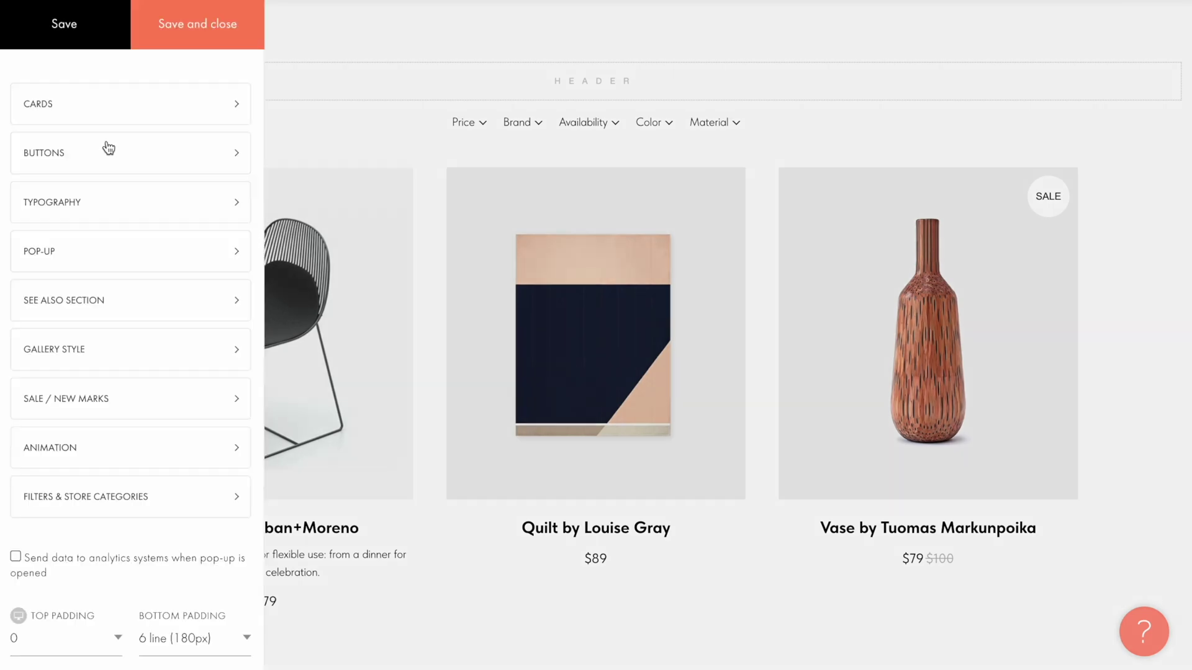
click(120, 494)
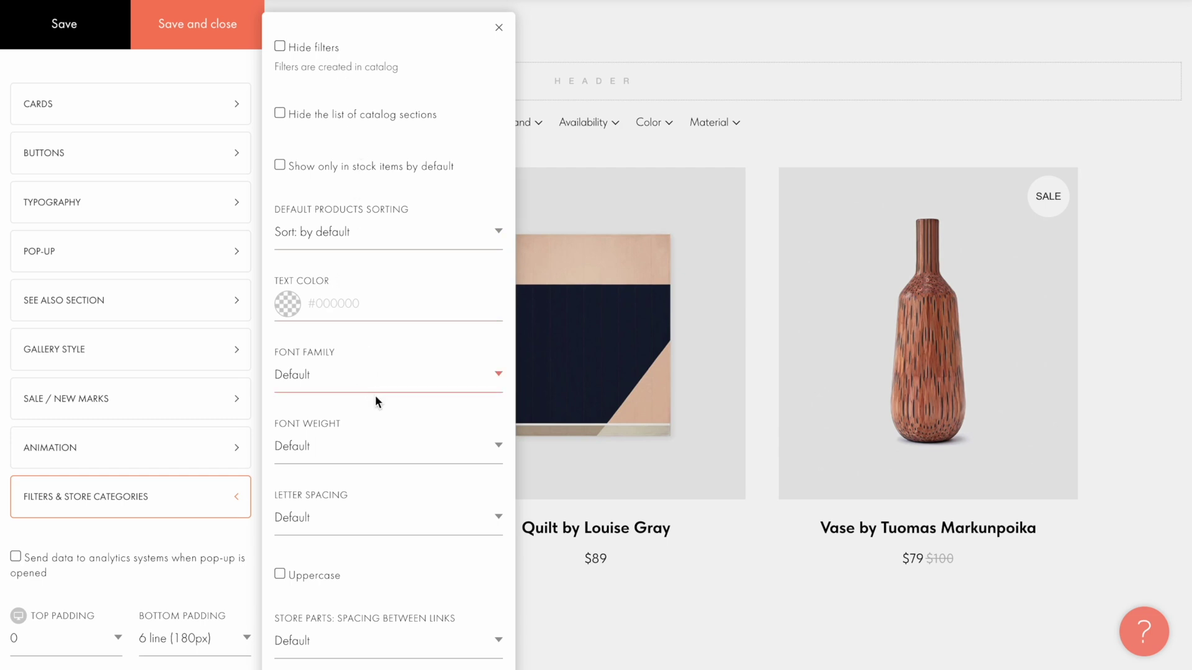
click(394, 518)
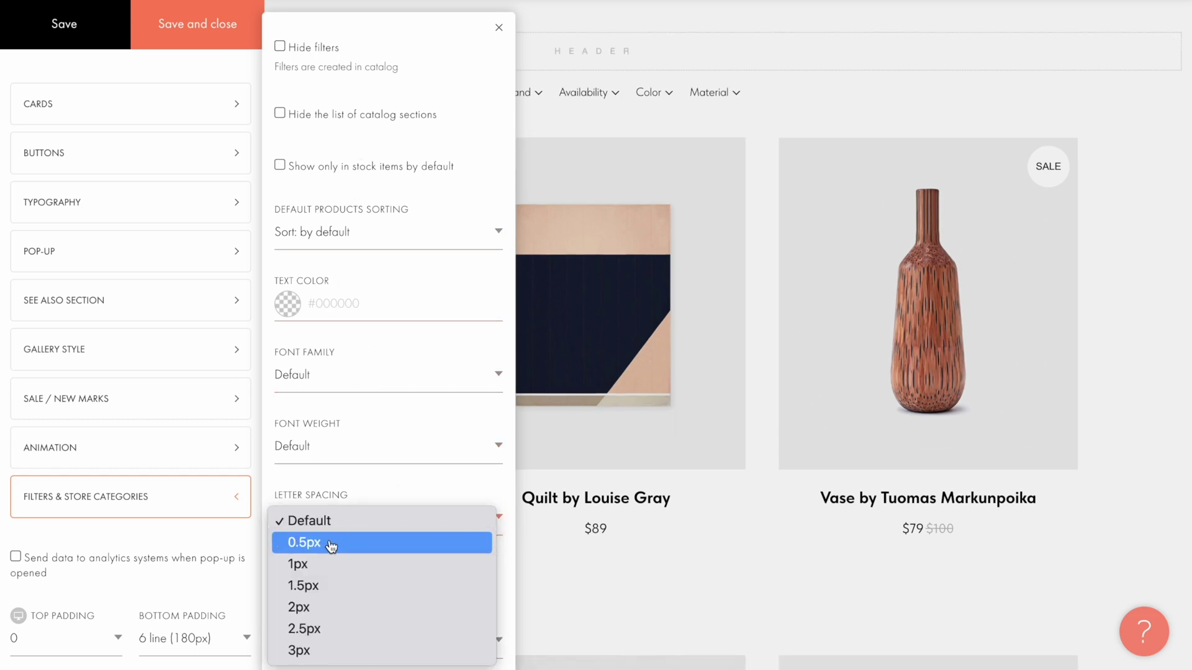
click(331, 544)
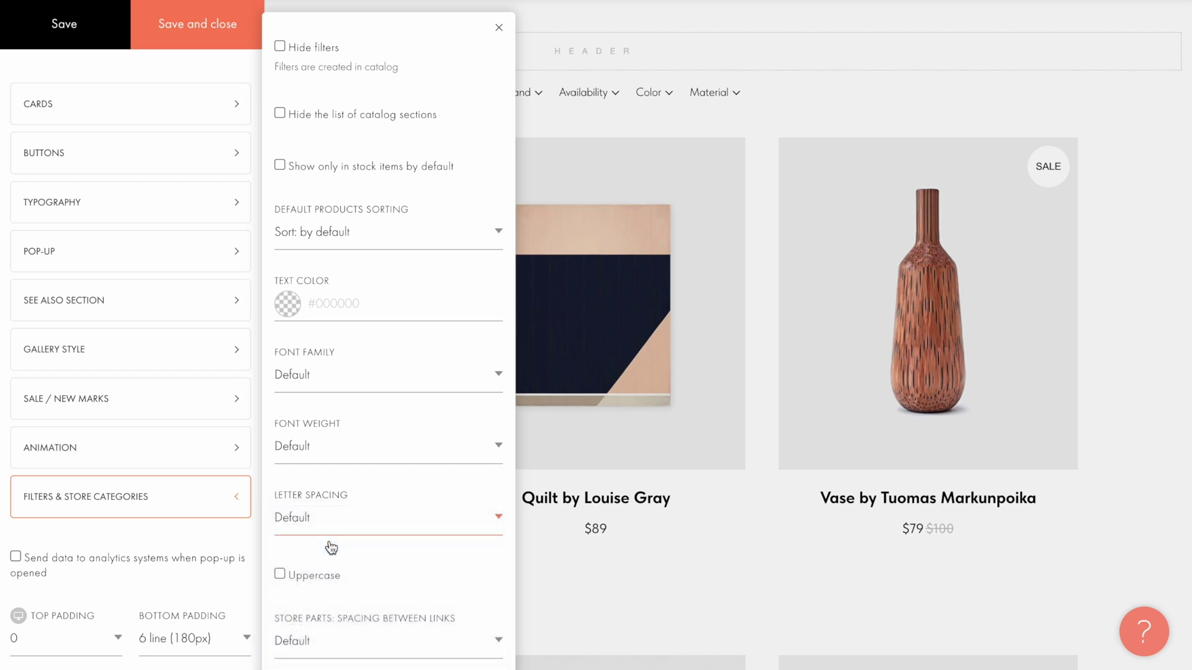
click(280, 575)
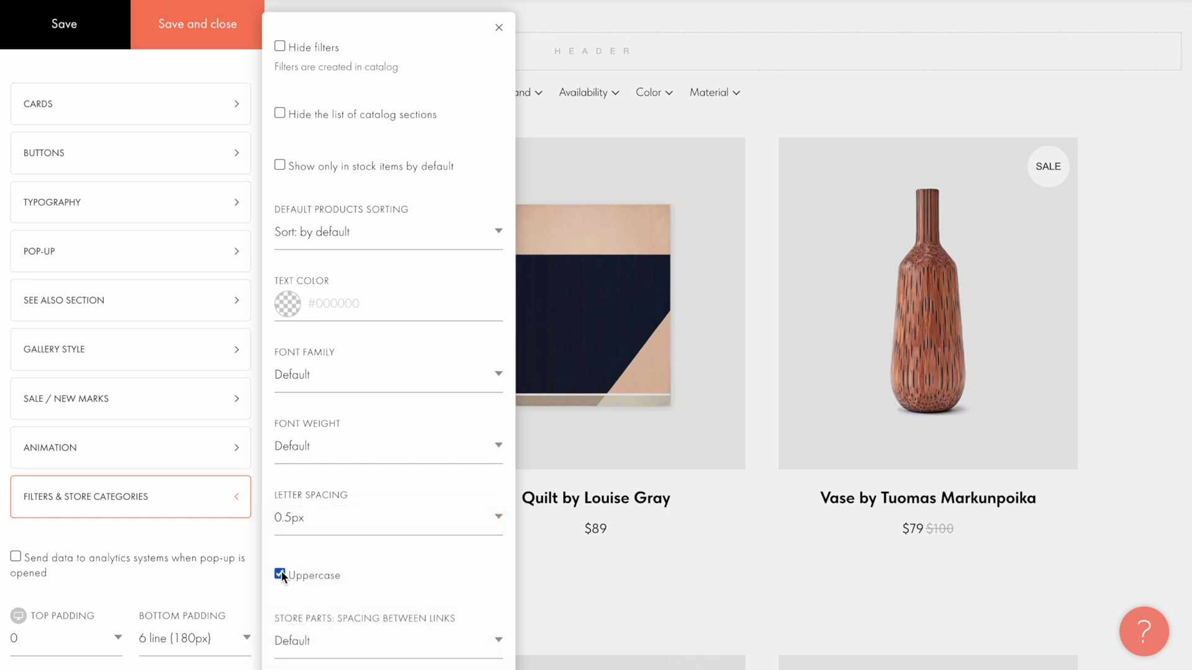
click(195, 35)
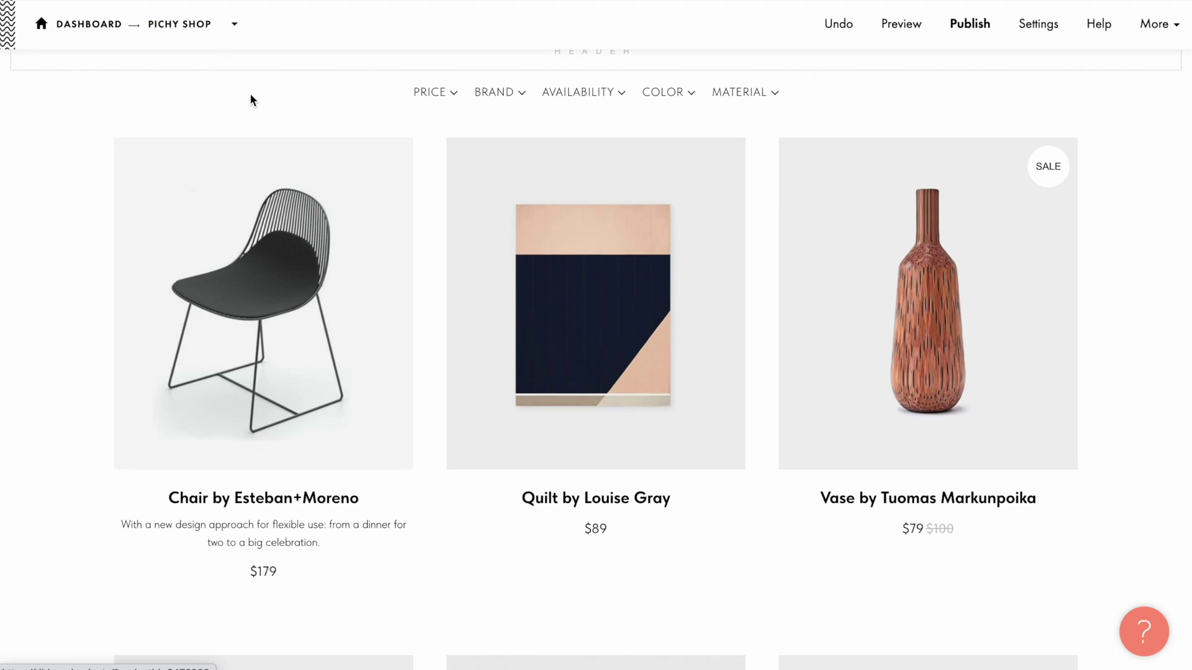
Publish the shop page, view it live, then bring up the Pichy Shop product catalog.
click(959, 28)
click(597, 272)
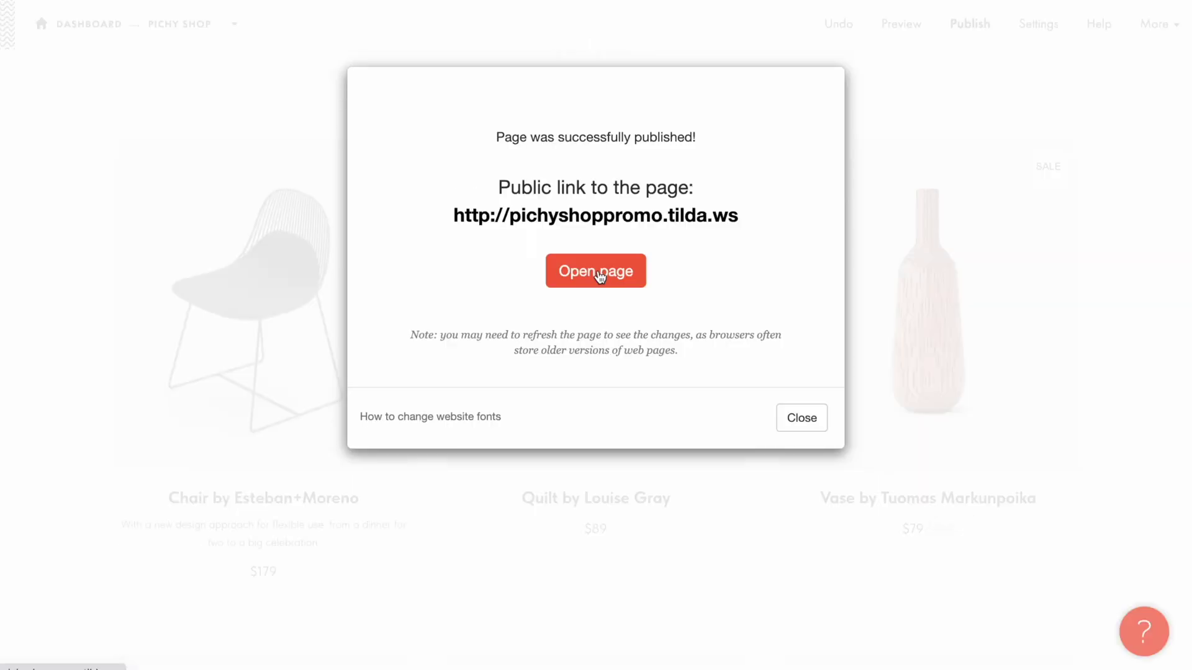
click(803, 419)
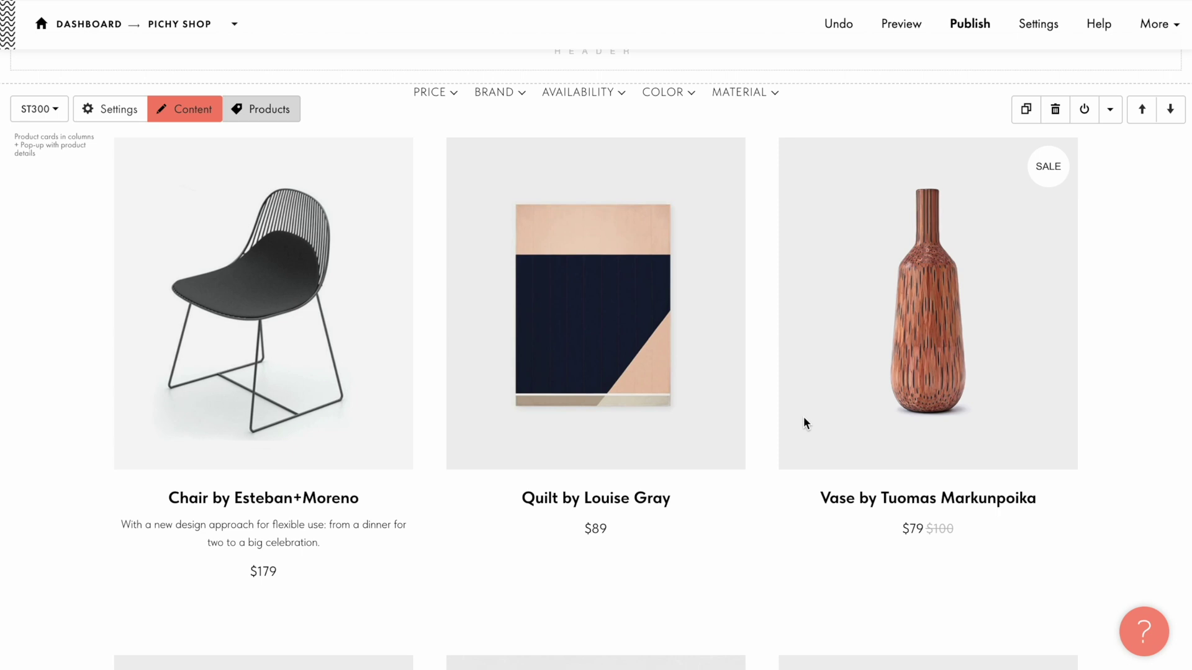
click(267, 109)
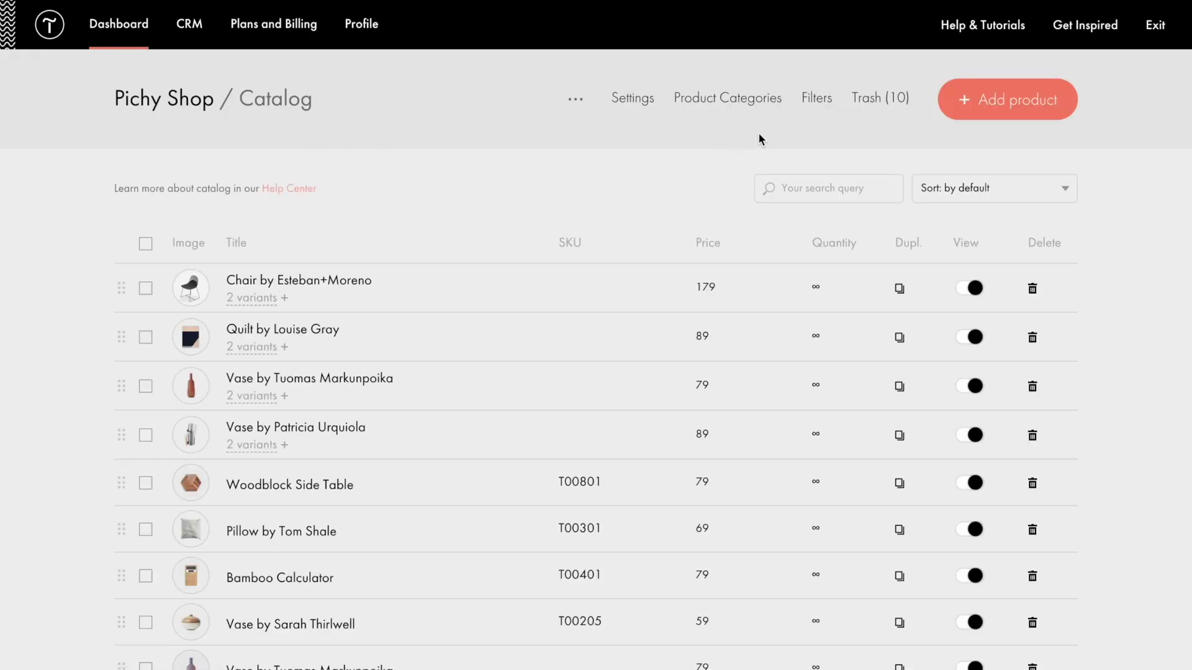
Enable the catalog's search field and sort controls, then reload the live shop.
click(815, 100)
click(445, 503)
click(443, 526)
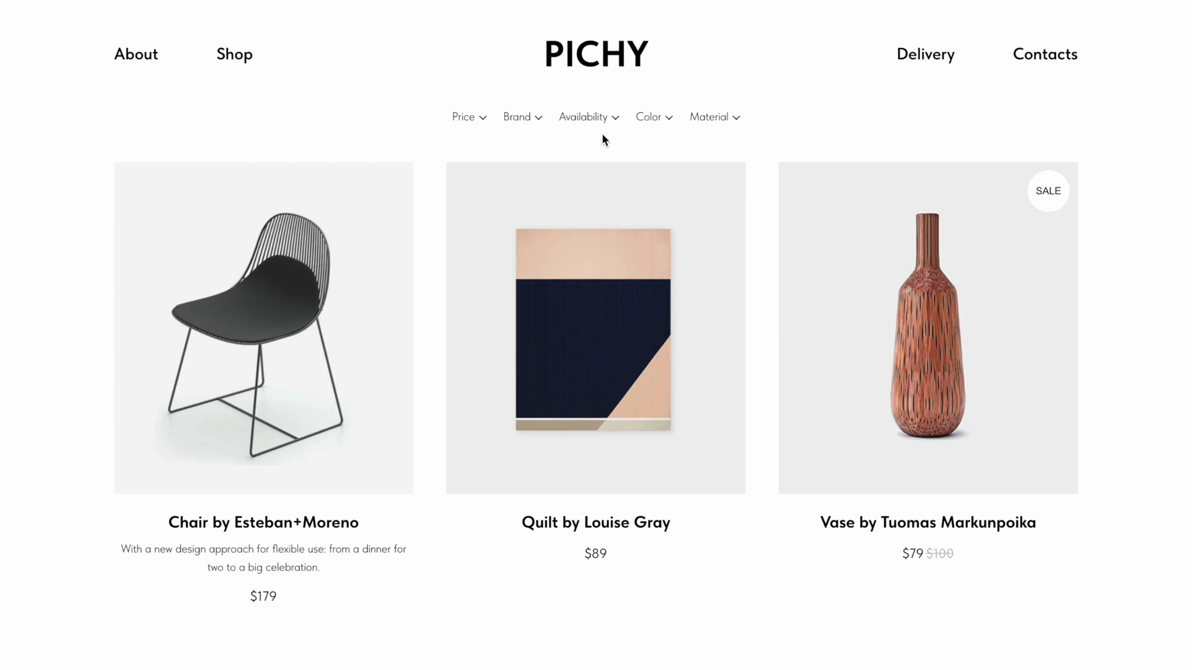
key(F5)
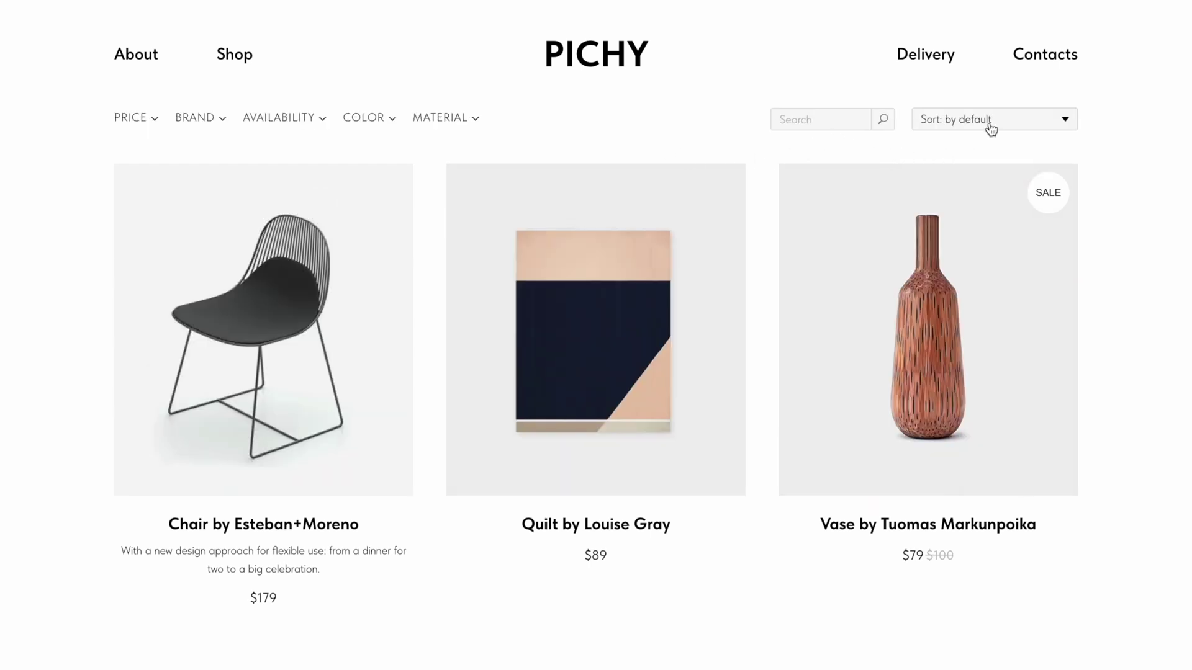
Preview the vase's product details, then search the storefront for 'vase'.
click(931, 311)
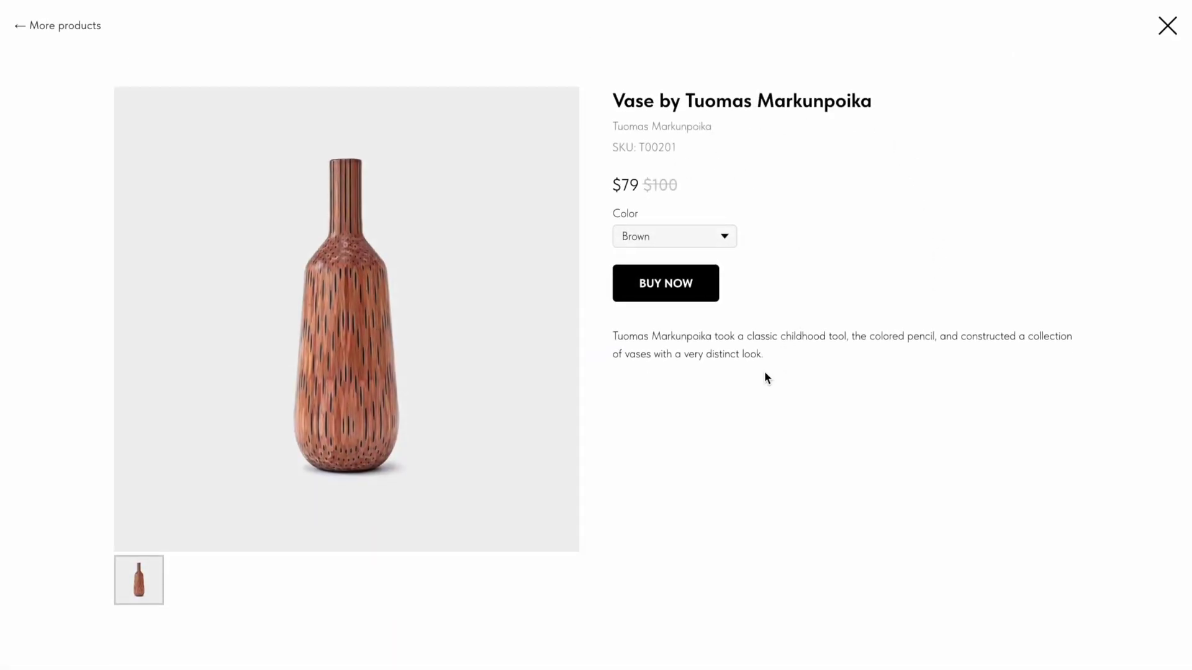
key(Escape)
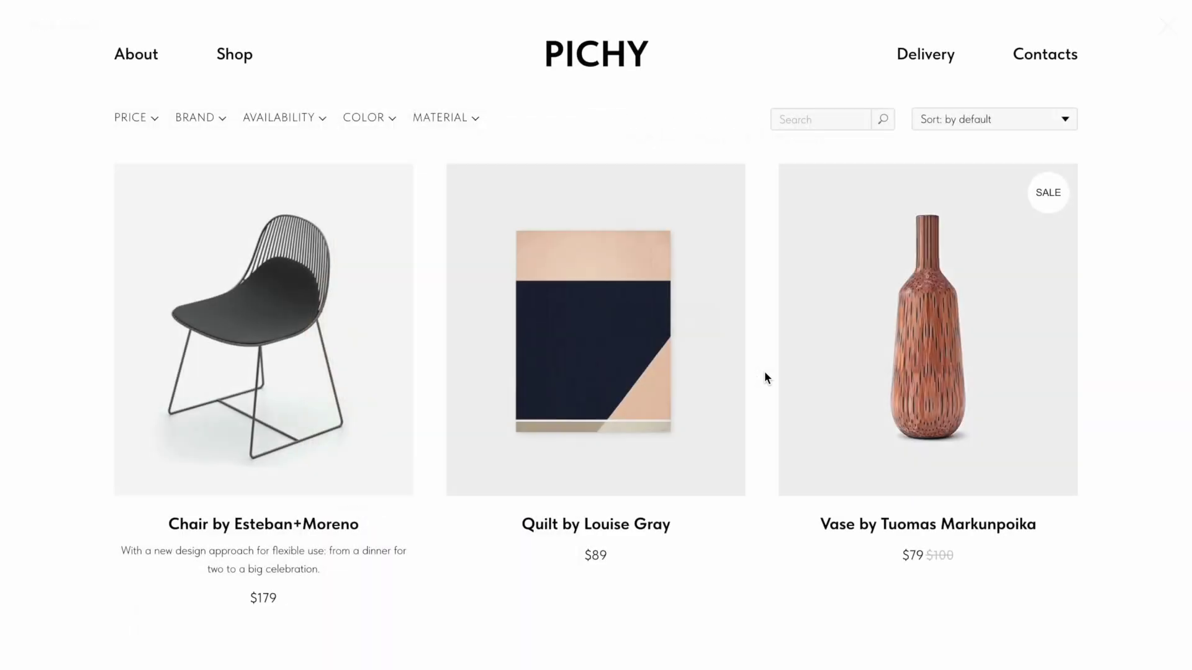
click(807, 119)
text(vase)
key(Return)
scroll(596, 335, down, 2)
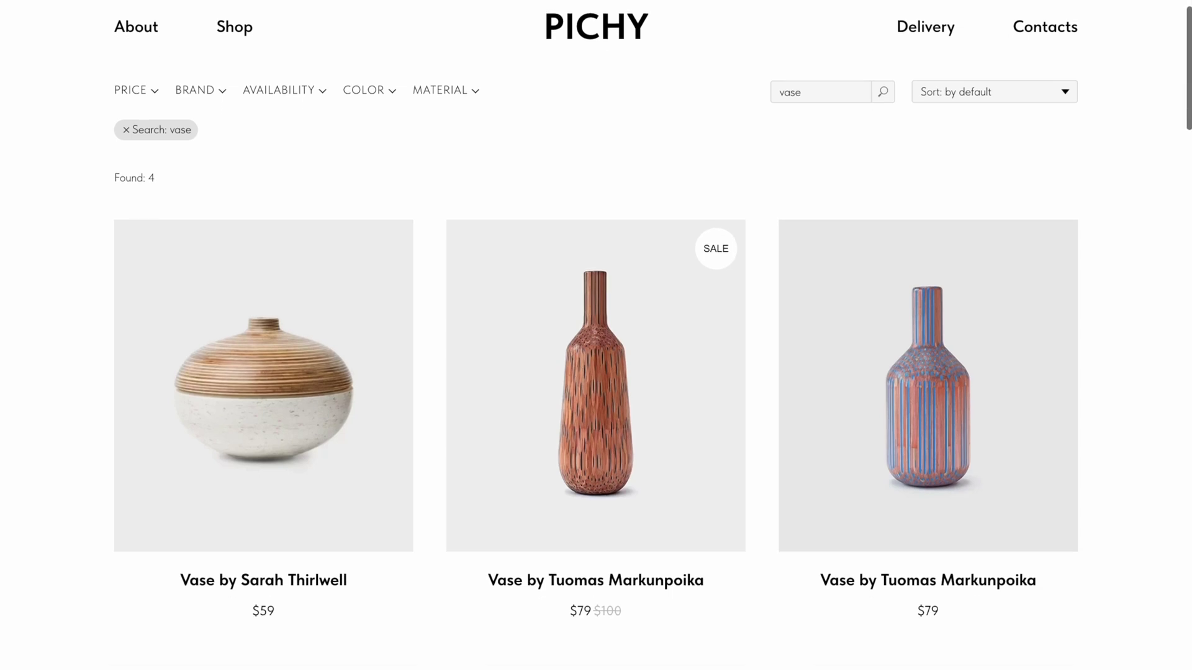
scroll(596, 335, up, 2)
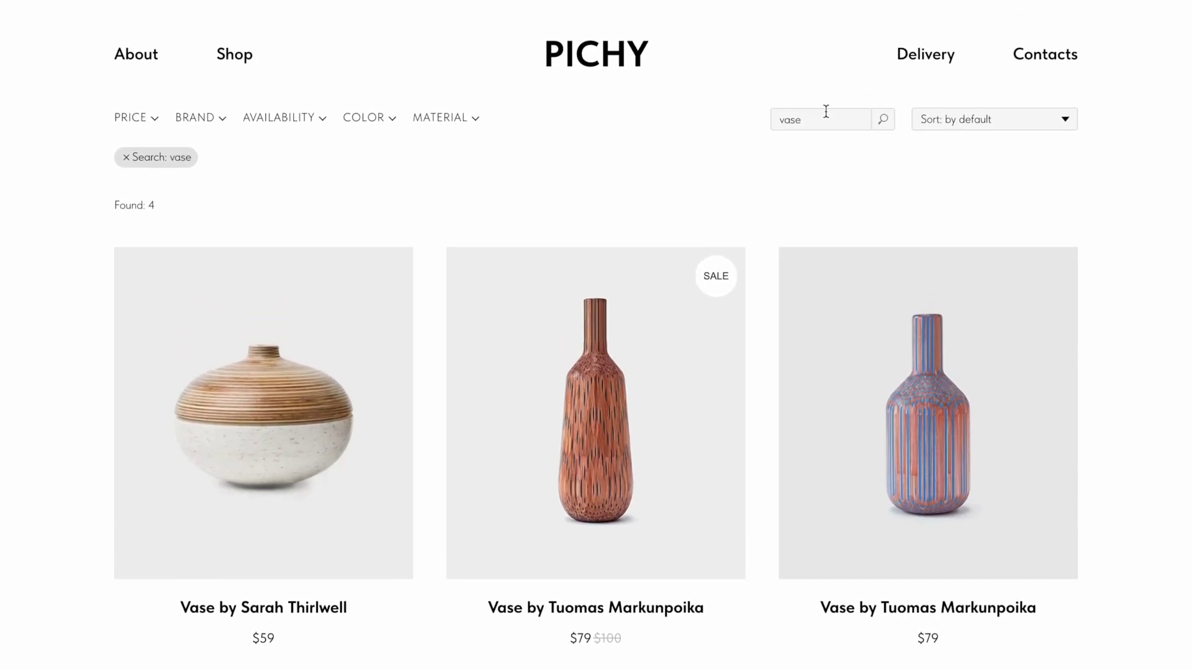
Search for SKU T00205, check the found vase's details, then clear the search.
double_click(825, 114)
text(T00205)
key(Return)
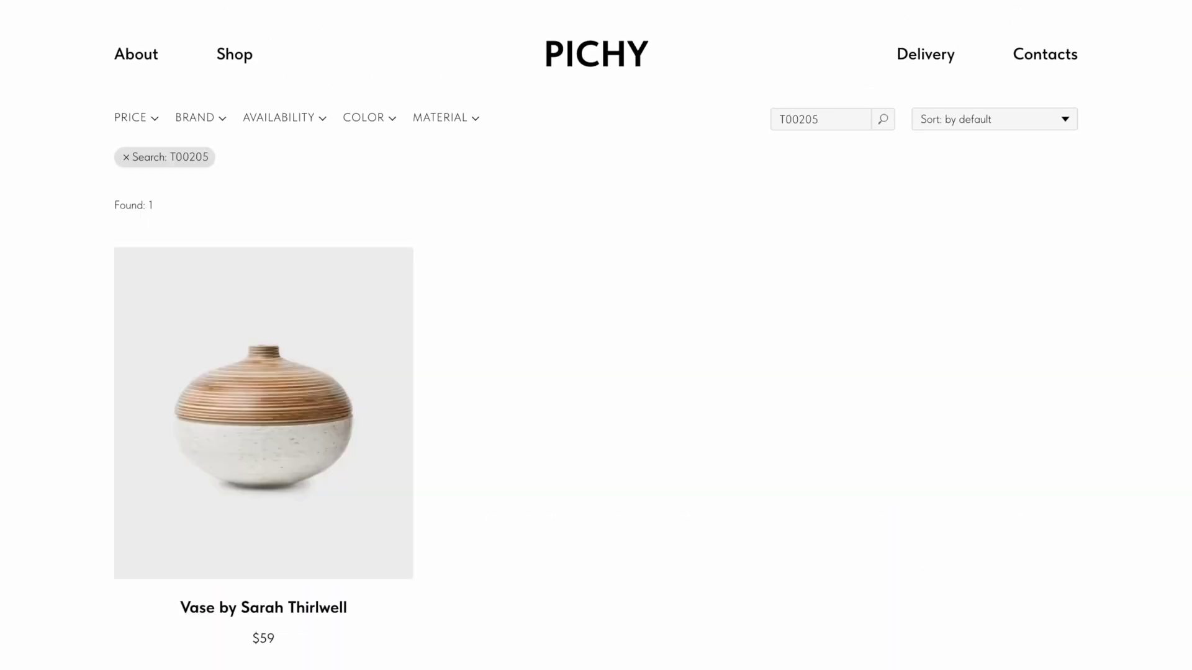
click(285, 462)
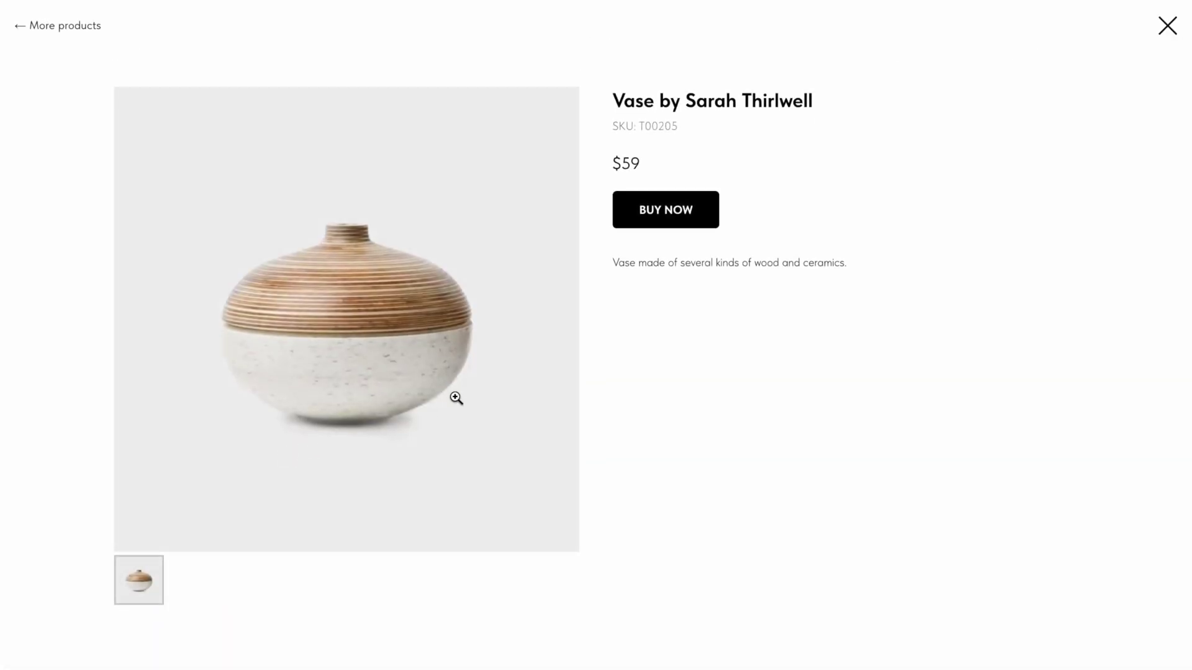
key(Escape)
click(166, 161)
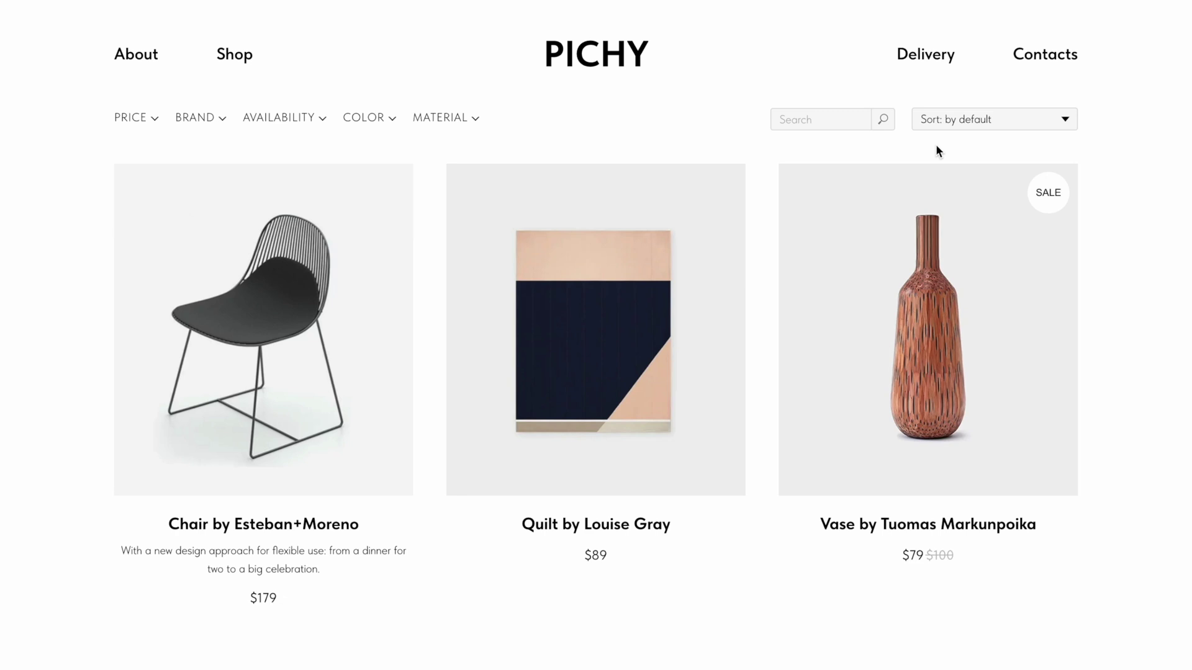
Sort the storefront by price high to low, then title Z—A, then oldest first.
click(1064, 123)
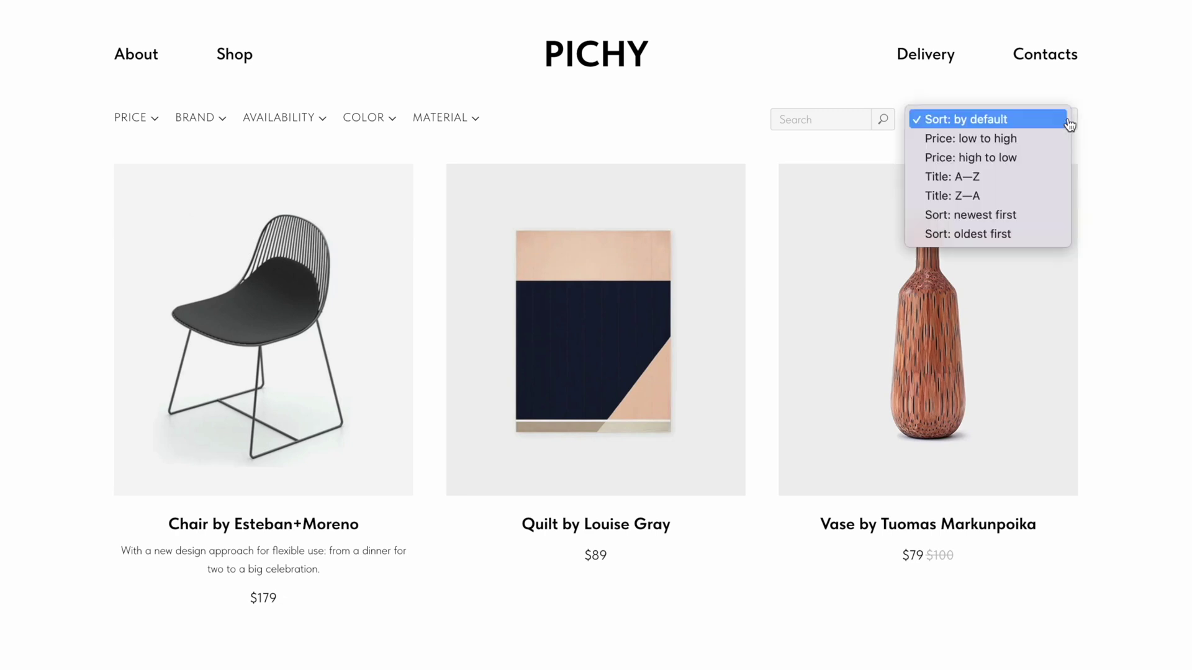
click(1040, 158)
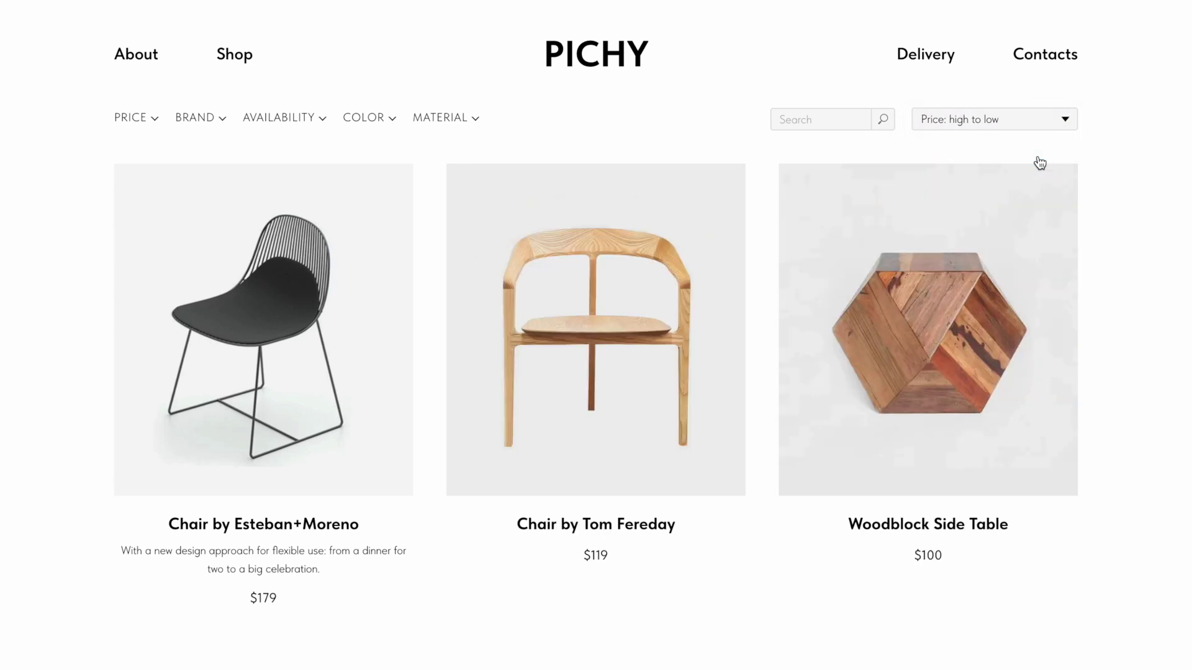
click(1062, 128)
click(1043, 159)
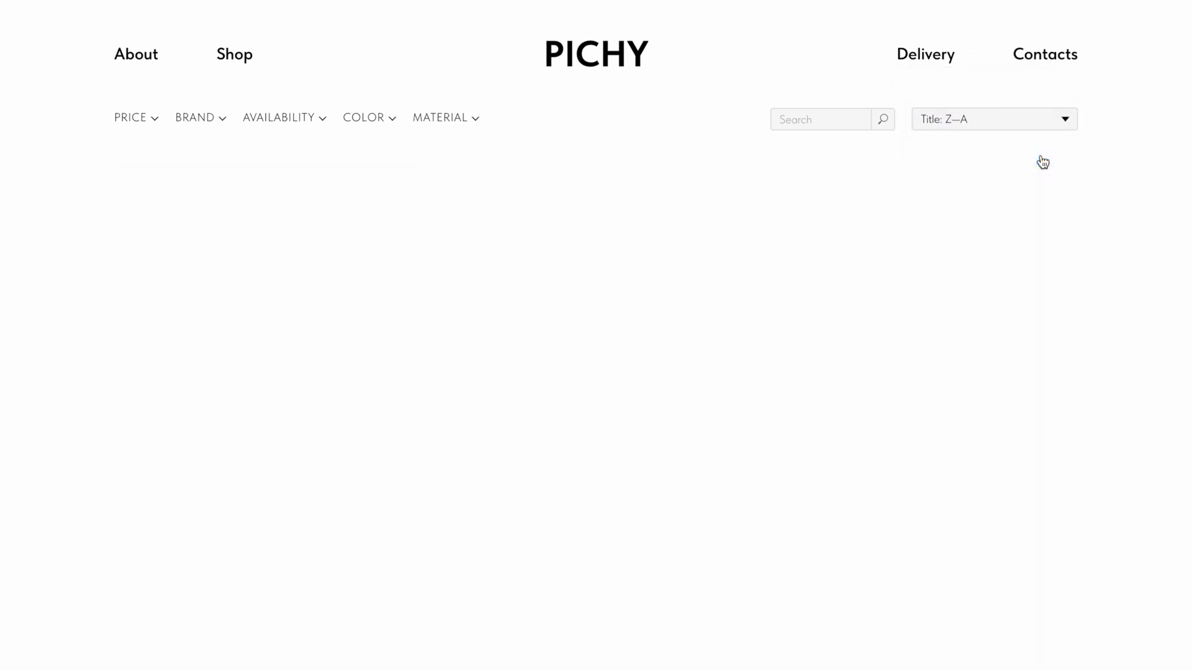
click(1065, 125)
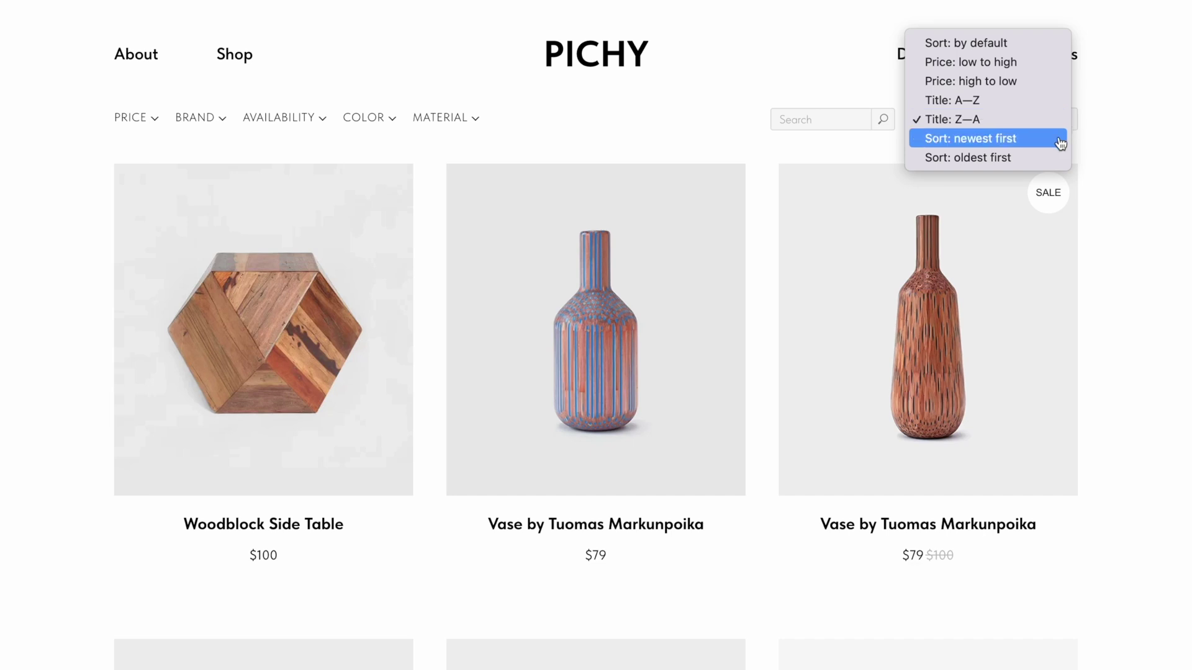
click(1045, 159)
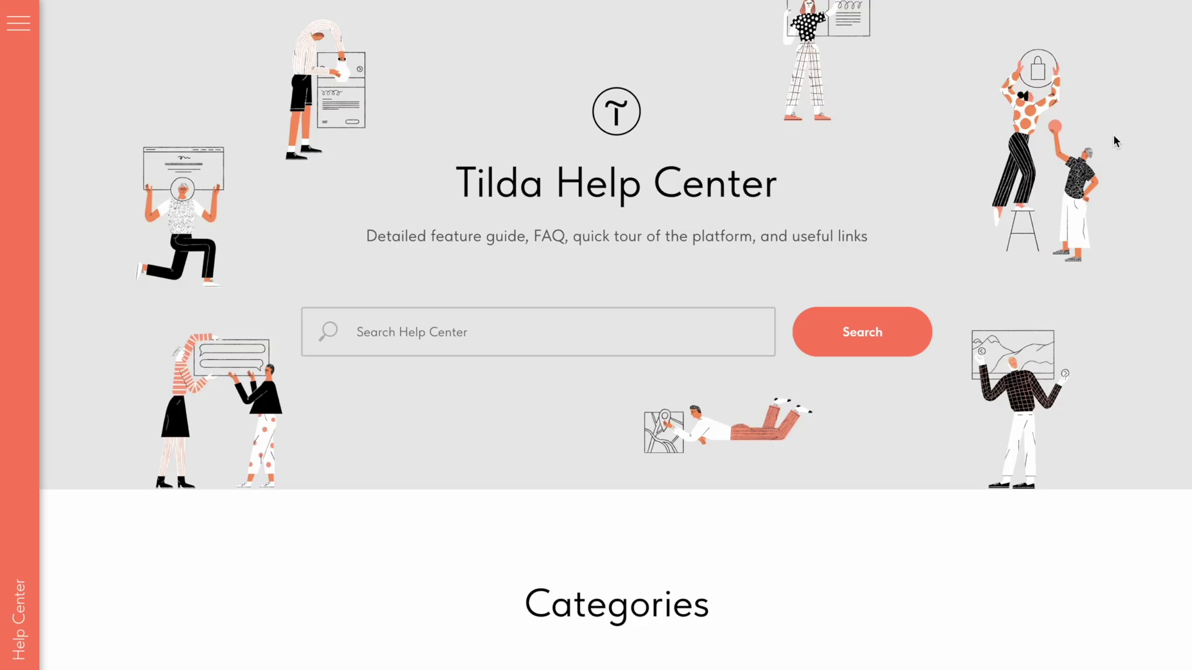
Search the Help Center for 'Product filters and search' and open the matching article.
text(Product fil)
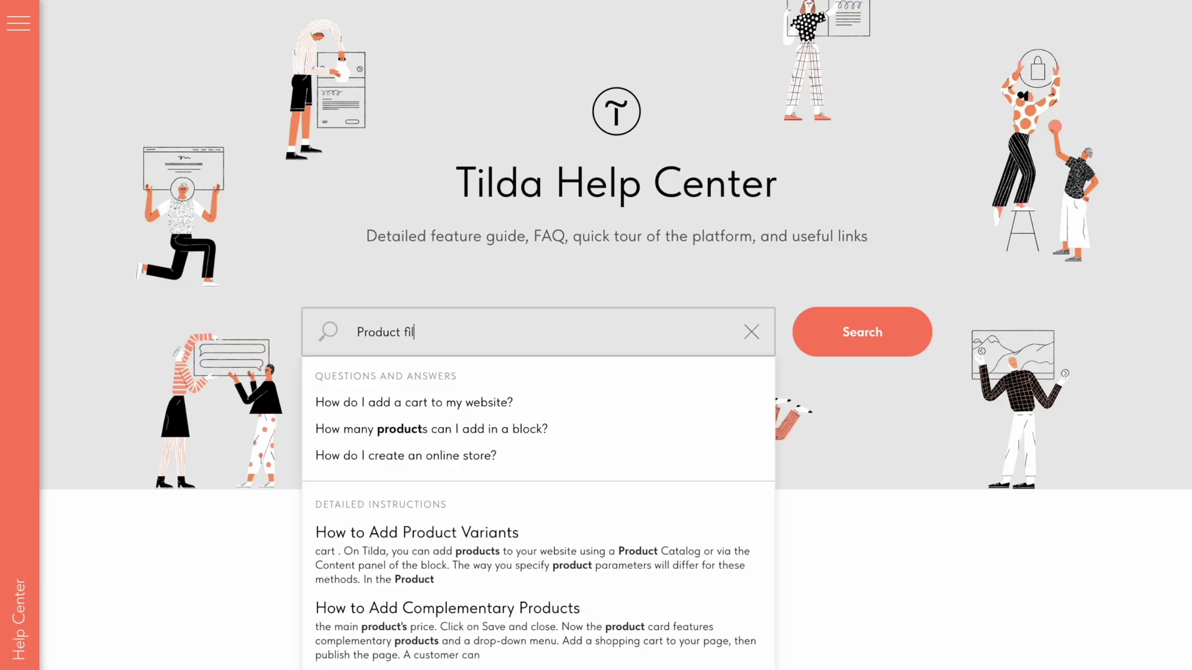
text(ters and search)
click(653, 558)
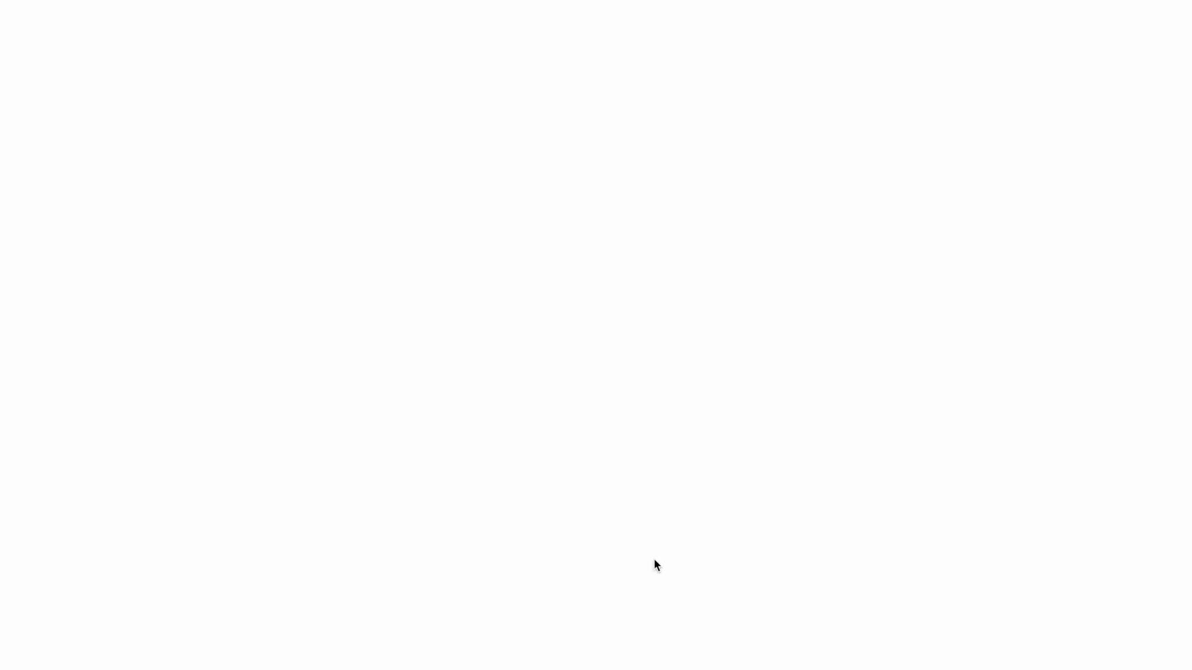